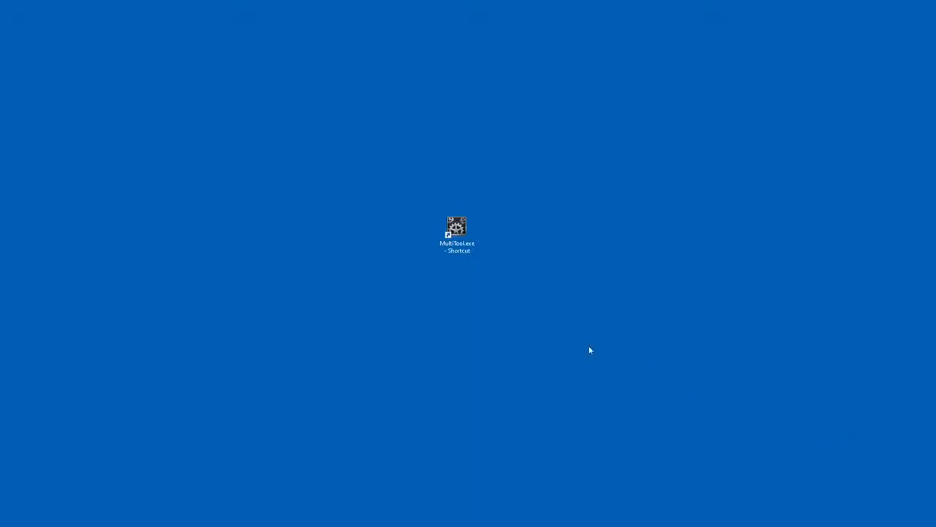
- Launch MultiTool from its desktop shortcut
click(456, 230)
key(Return)
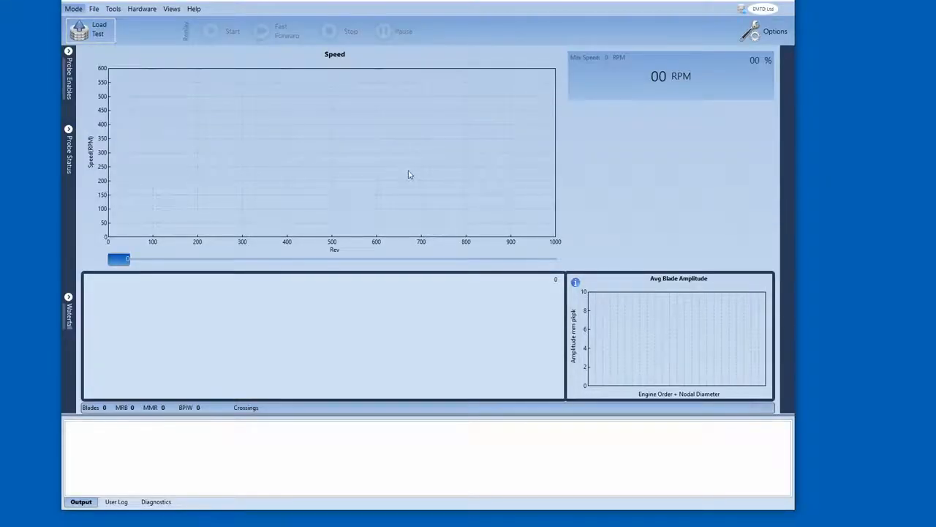
drag(395, 4, 403, 7)
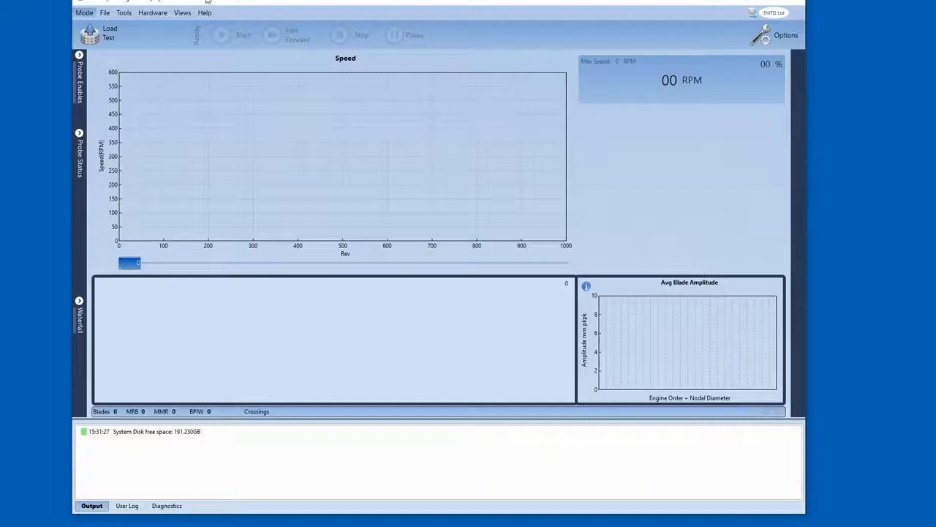
drag(223, 2, 222, 0)
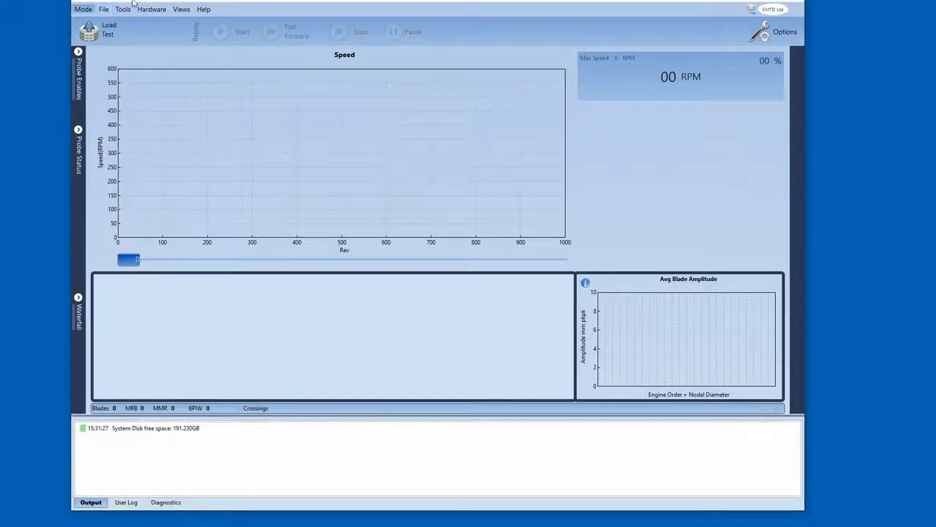
mouse_move(215, 3)
mouse_down()
mouse_move(225, 2)
mouse_move(206, 3)
mouse_up()
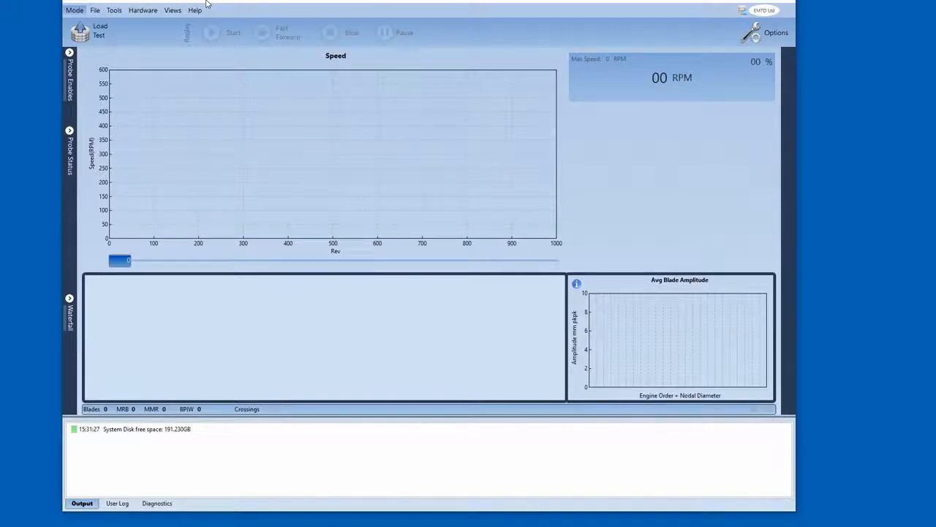
drag(206, 3, 223, 1)
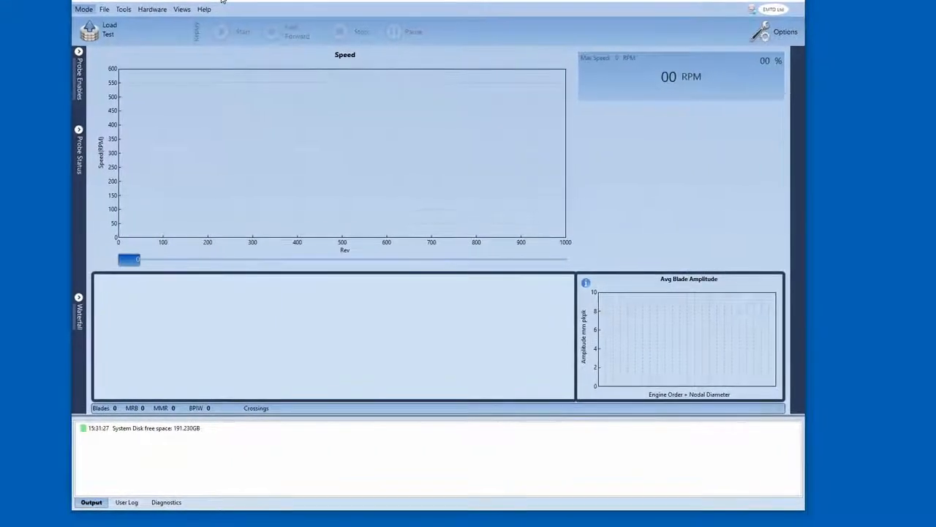
click(153, 9)
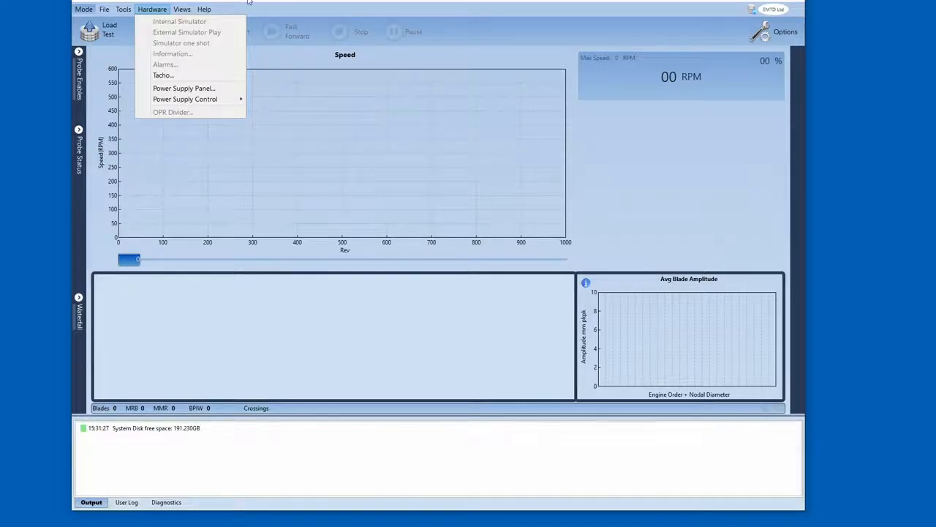
click(103, 2)
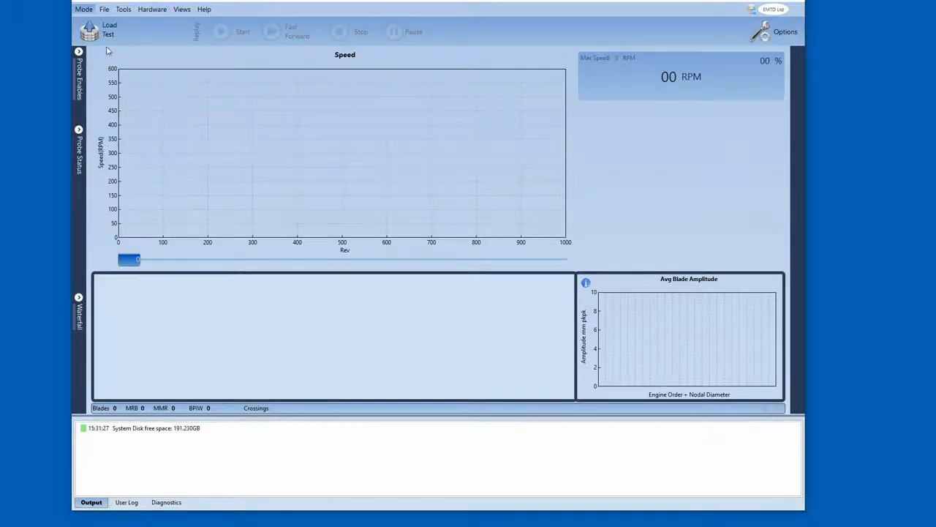
- Load the recent configuration C:\EMTD Data\Demo 2\Logged Data\2020-05-01\12-00-00\sim.xml
click(104, 10)
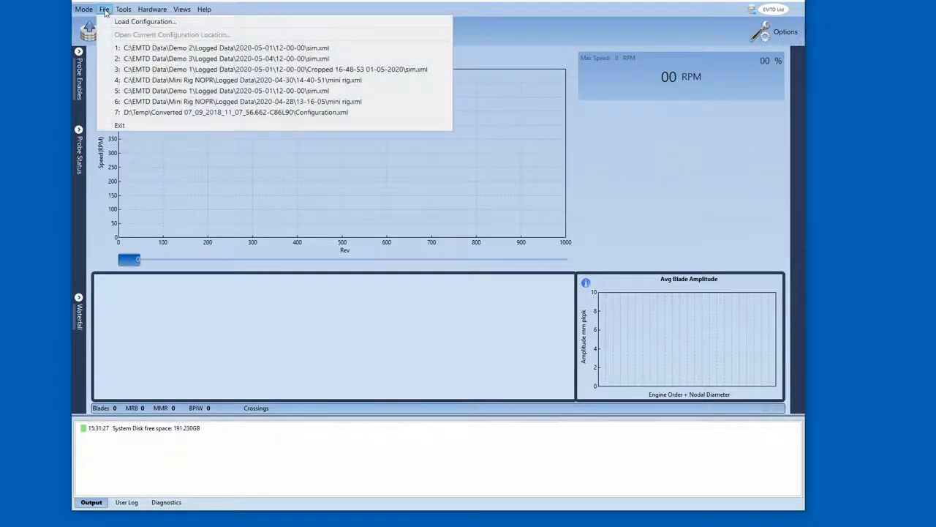
click(130, 48)
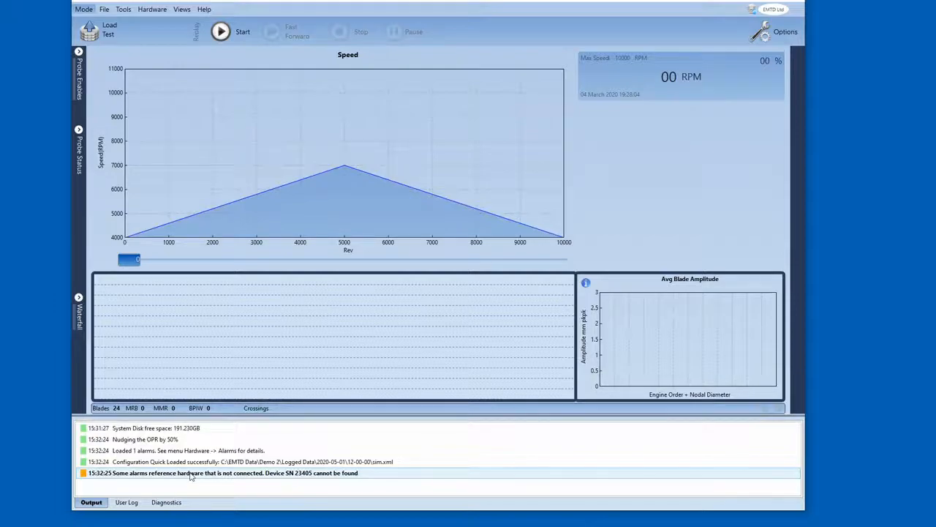
- Review the messages listed in the output log
click(174, 455)
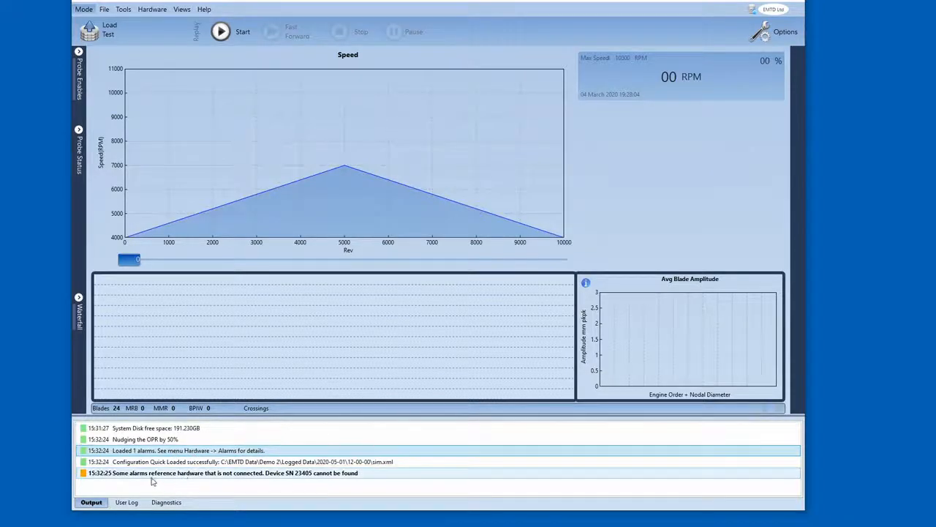
click(154, 477)
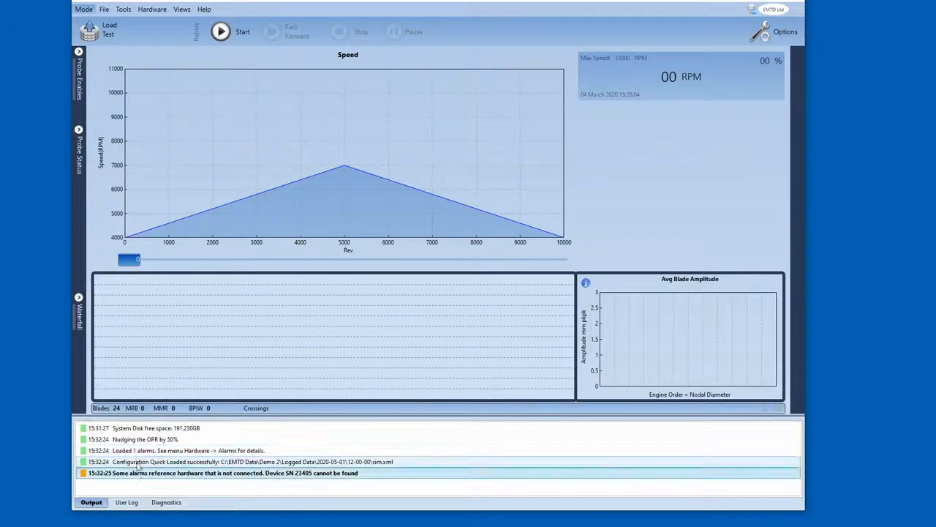
click(140, 452)
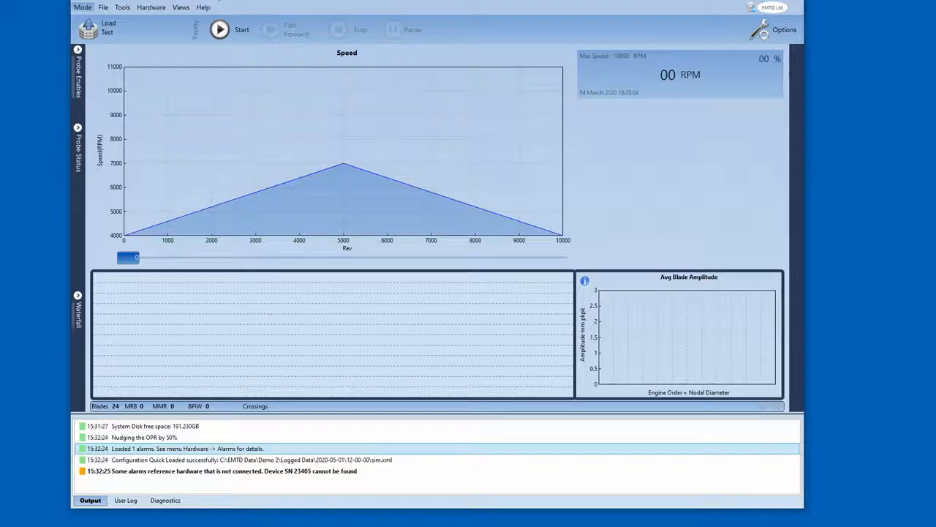
click(325, 470)
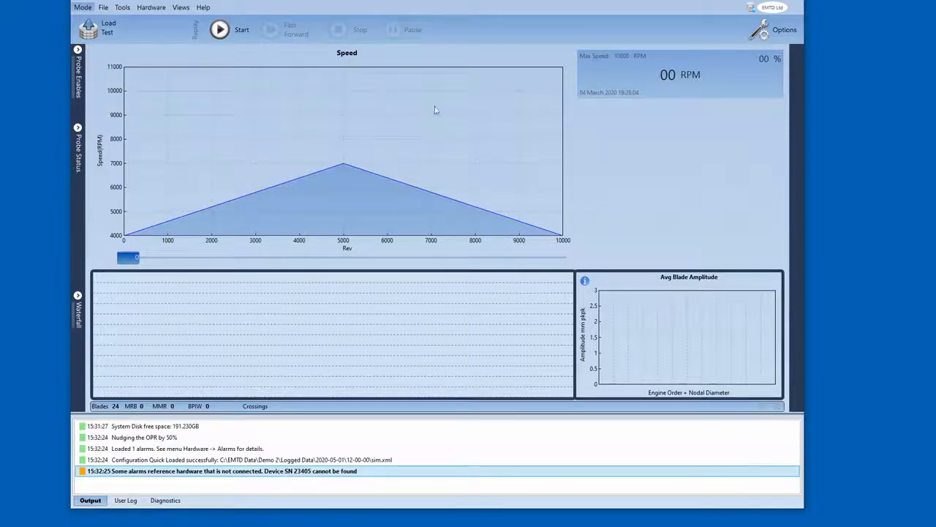
- Open the alarm view, delete the existing Speed Alarm and close the dialog
click(151, 7)
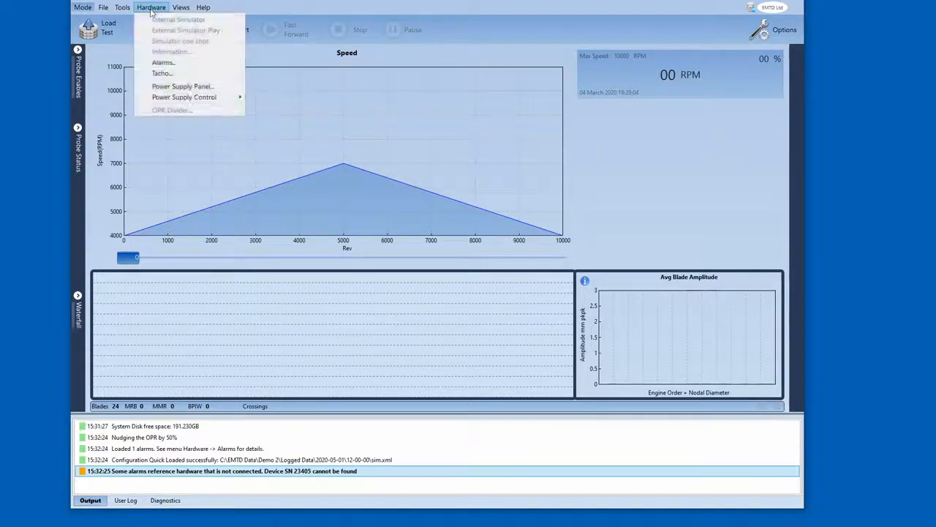
click(161, 63)
click(409, 135)
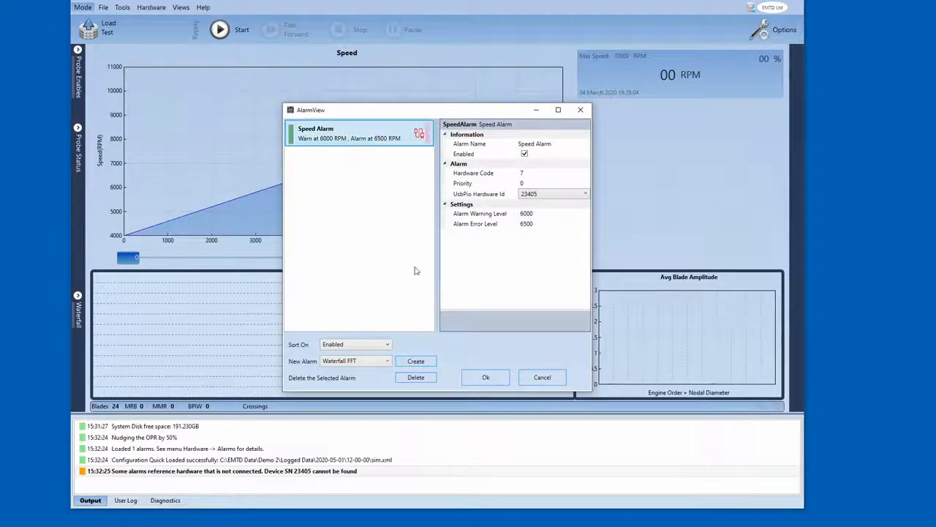
click(416, 376)
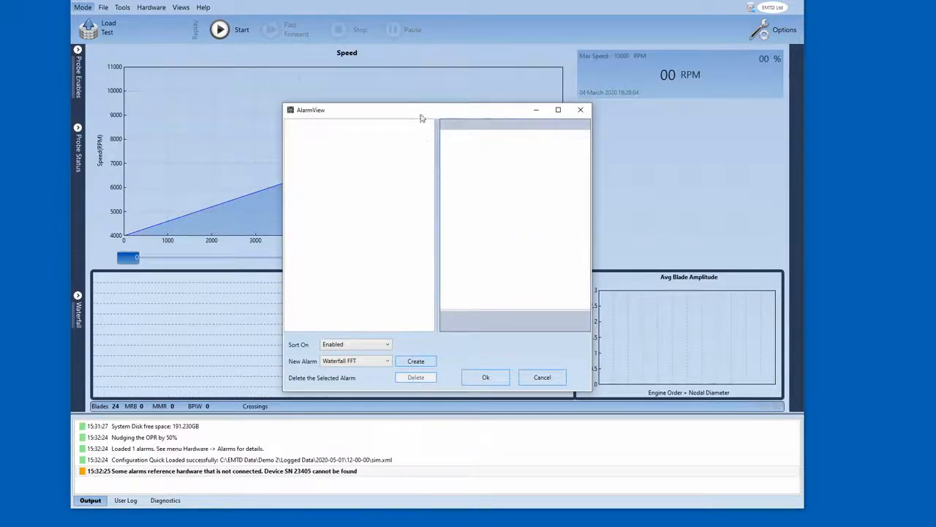
drag(422, 112, 343, 77)
click(405, 342)
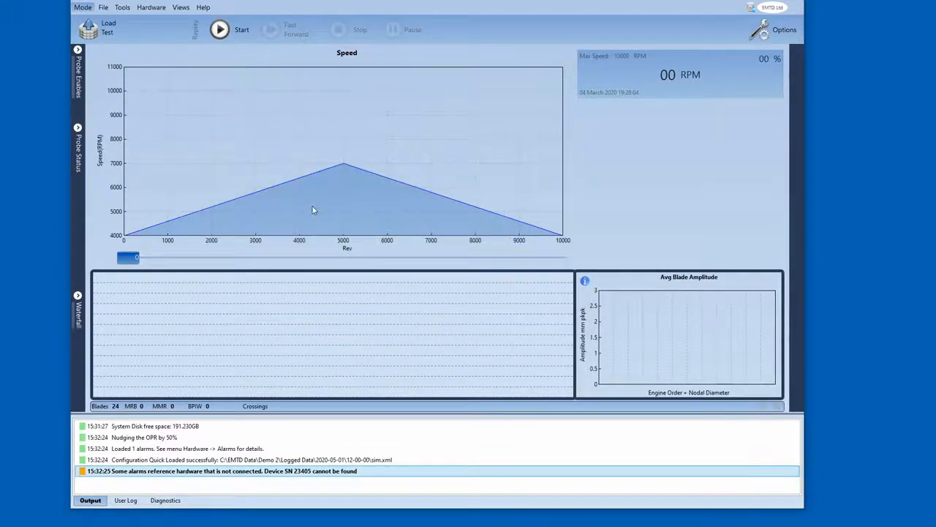
- Clear the output log
right_click(205, 457)
click(236, 465)
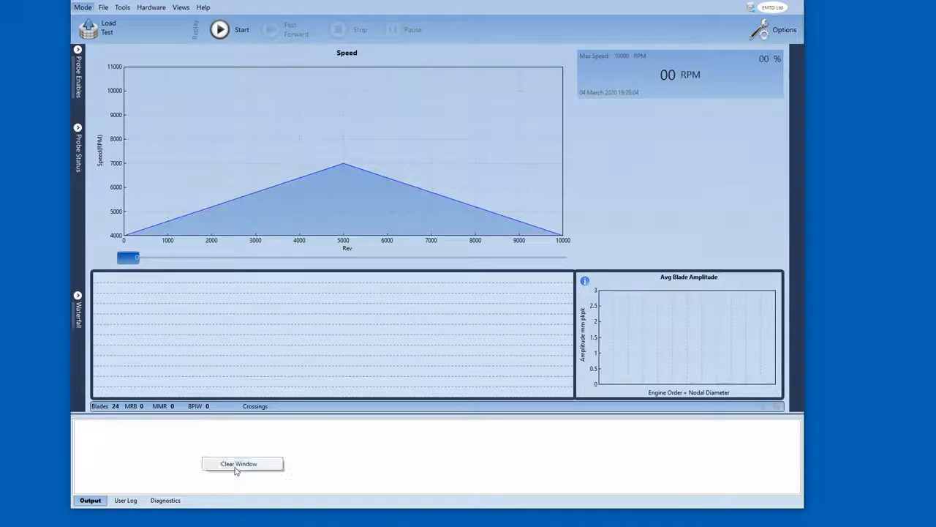
- Reopen the alarm view and create a new alarm of type Speed
click(146, 8)
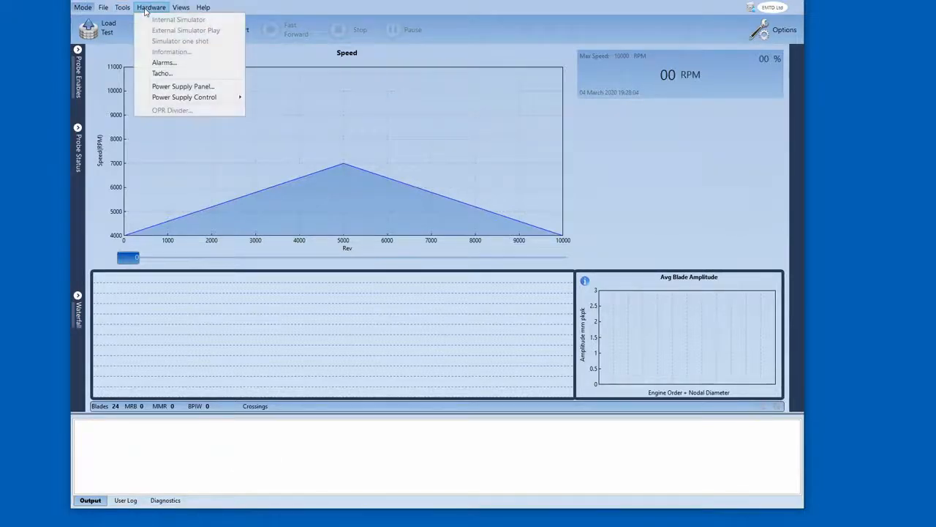
click(162, 63)
drag(382, 115, 328, 109)
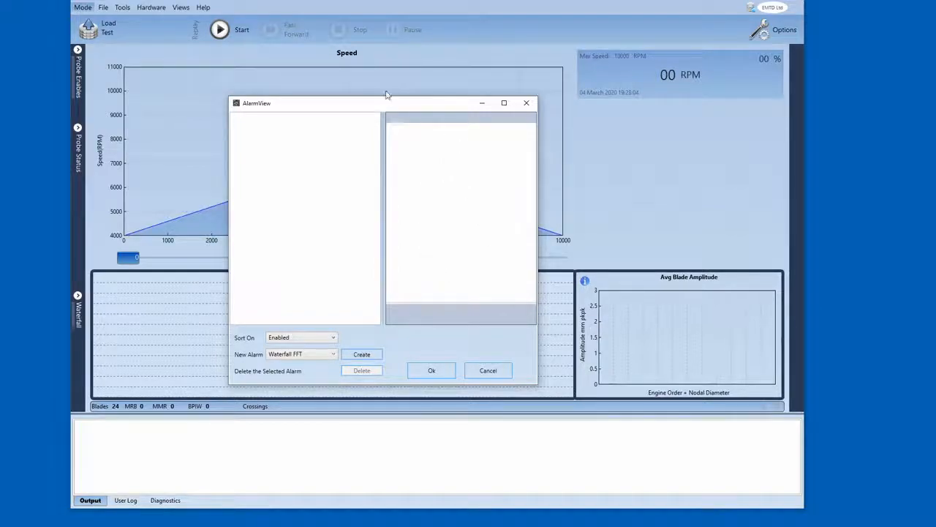
drag(378, 107, 390, 84)
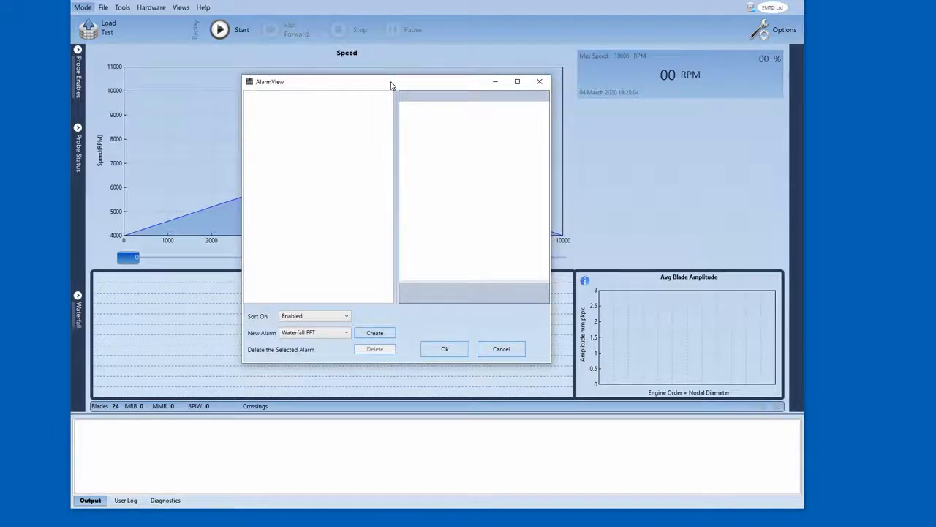
click(346, 334)
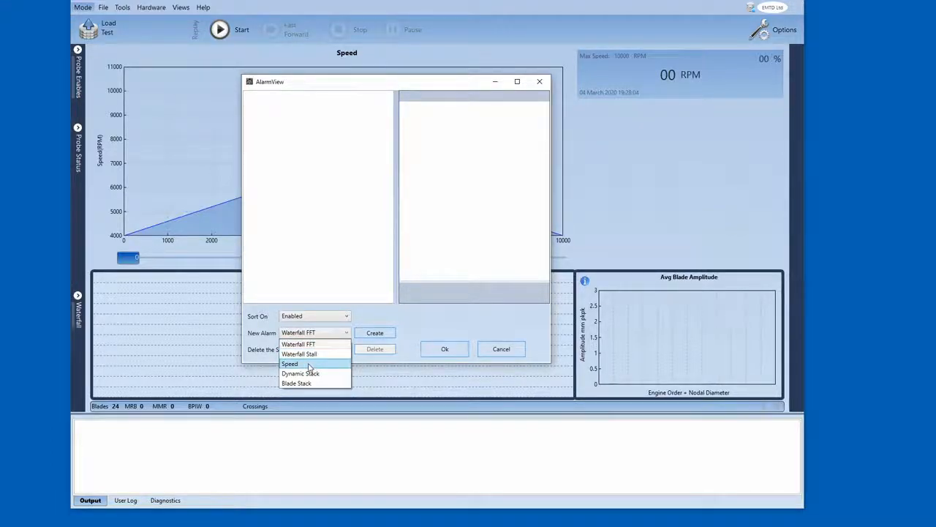
click(308, 365)
mouse_move(328, 86)
mouse_down()
mouse_move(299, 95)
mouse_move(333, 85)
mouse_move(319, 93)
mouse_up()
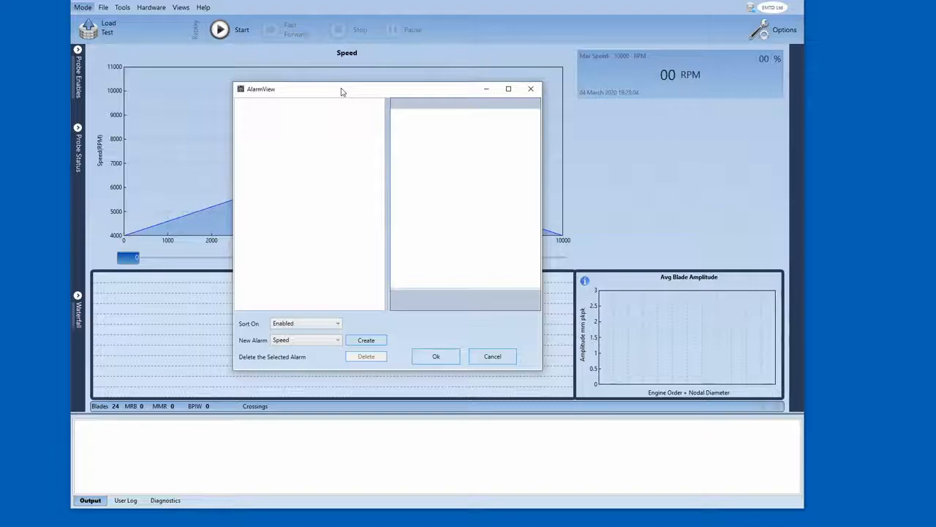
drag(341, 91, 352, 86)
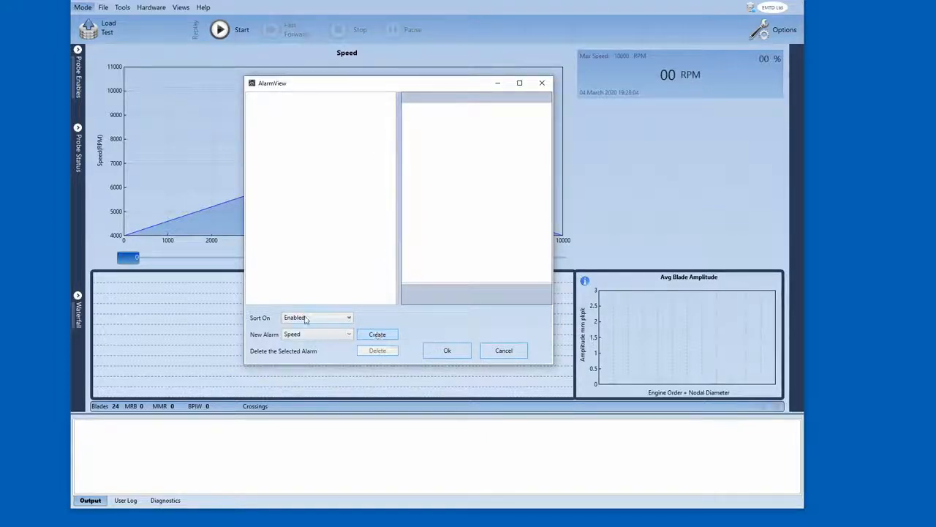
click(375, 337)
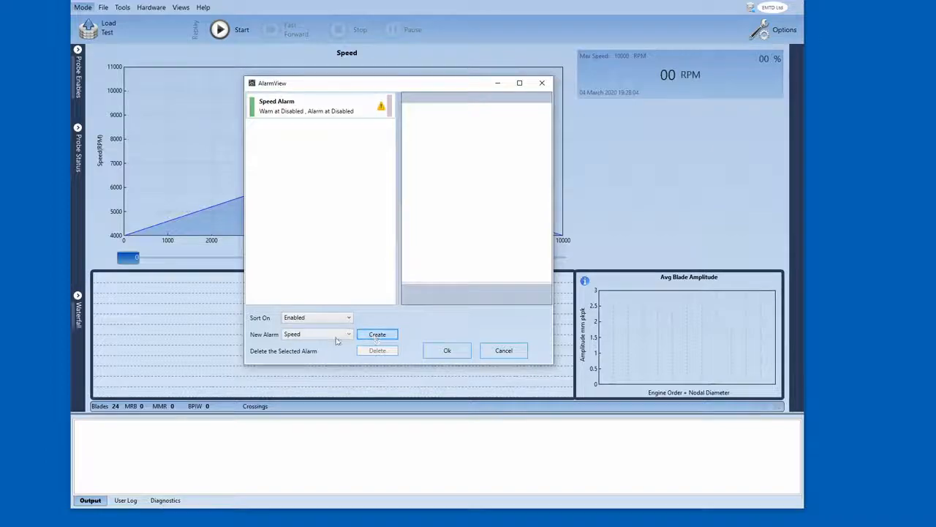
- Select the new Speed Alarm, toggle its Enabled option off and back on, and re-pick Enabled as sort order
click(334, 336)
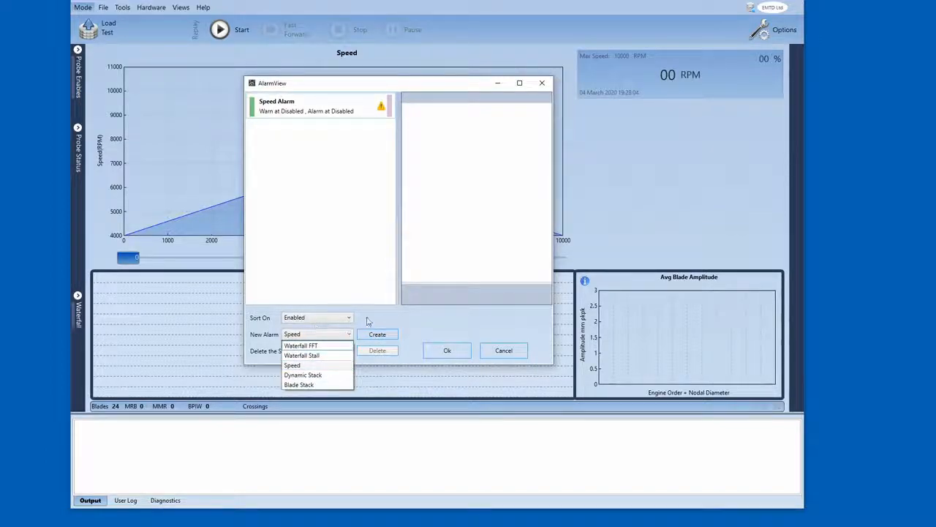
click(367, 322)
click(303, 122)
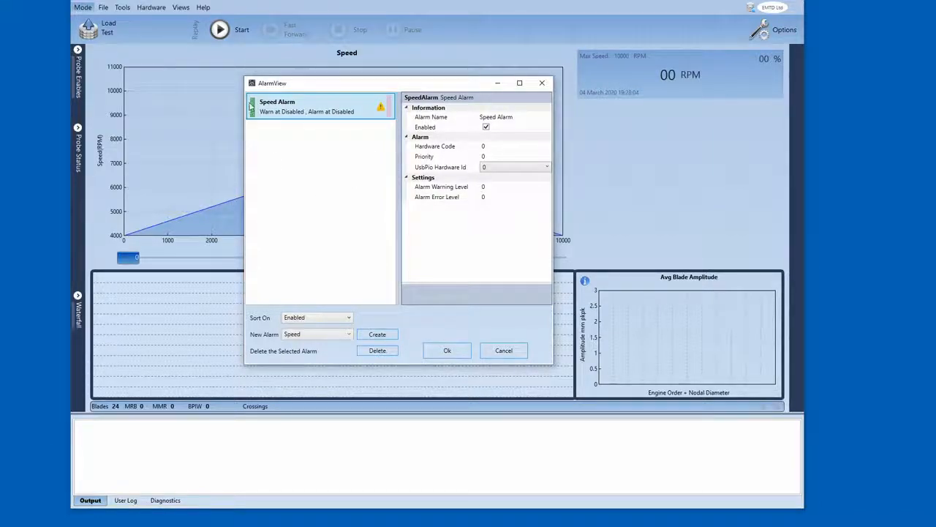
click(487, 128)
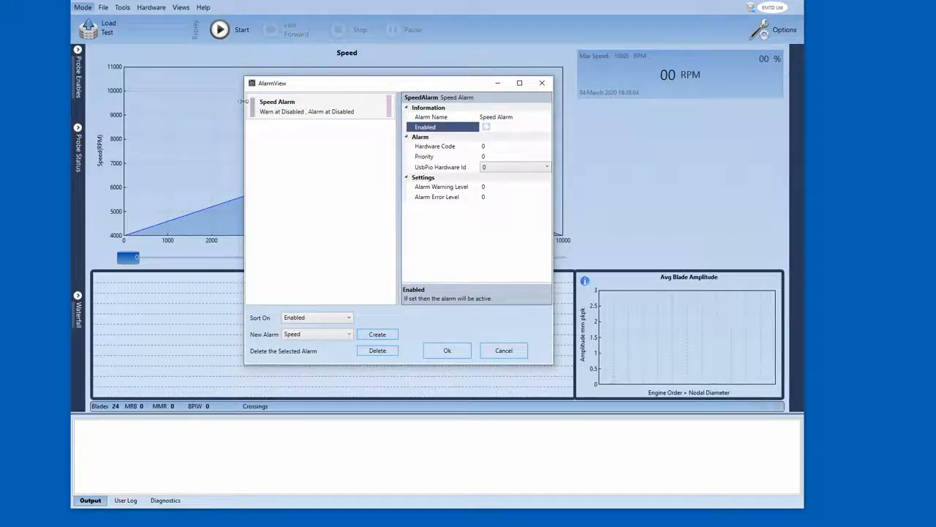
click(487, 128)
click(324, 319)
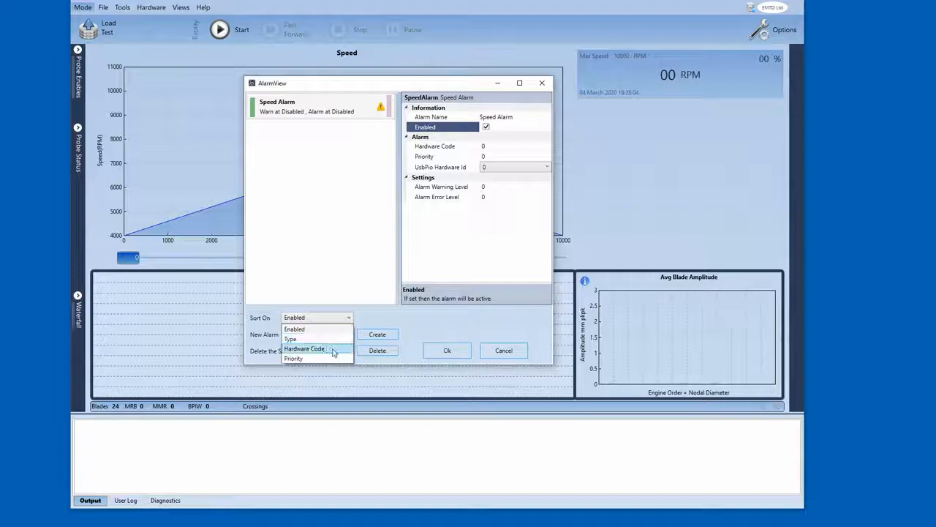
click(324, 329)
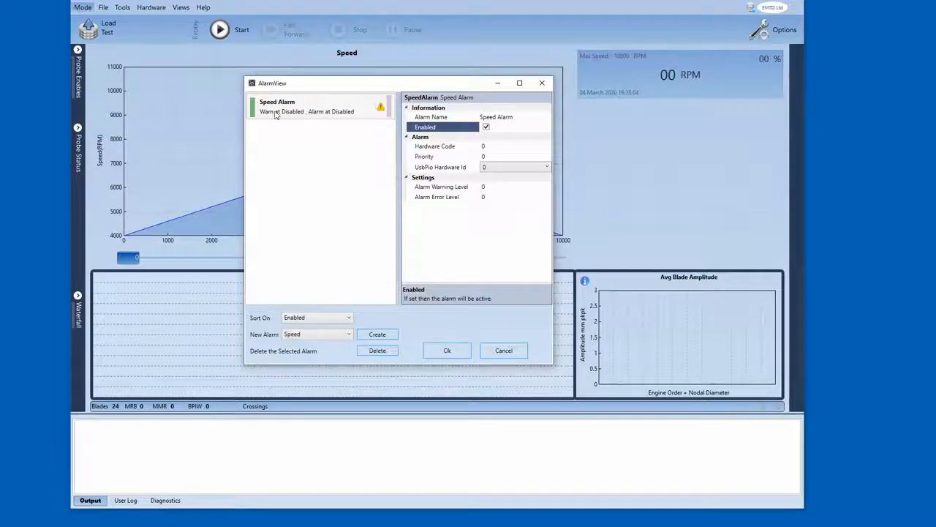
- Examine the new Speed Alarm's properties, including its warning and error level descriptions
click(380, 109)
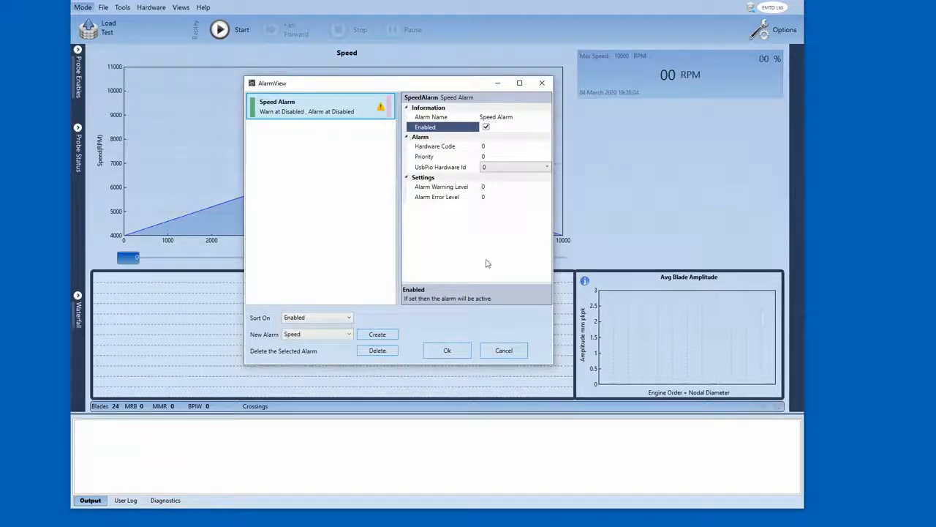
click(494, 188)
click(494, 195)
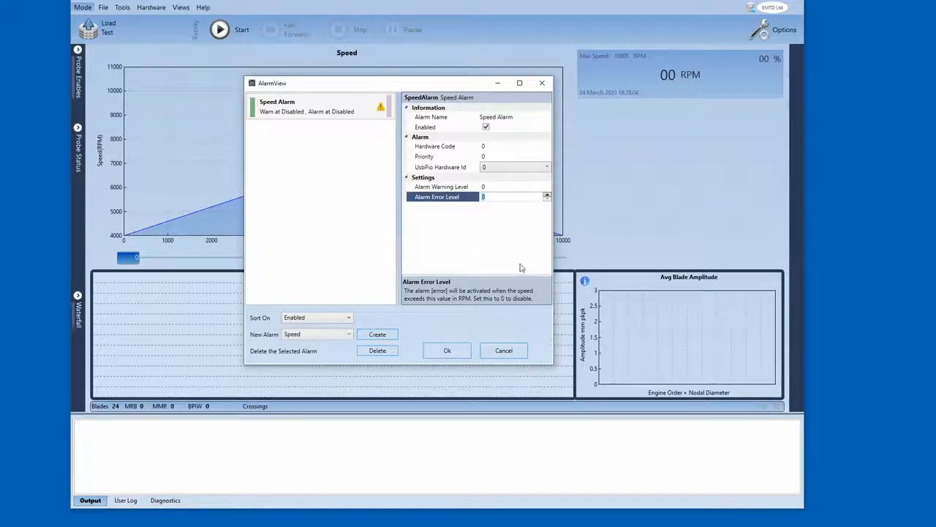
click(441, 188)
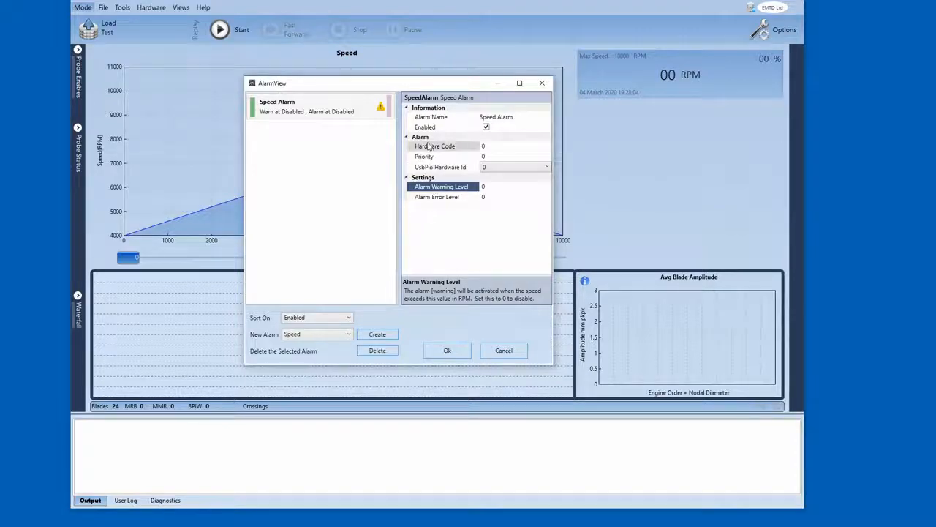
click(431, 117)
click(426, 126)
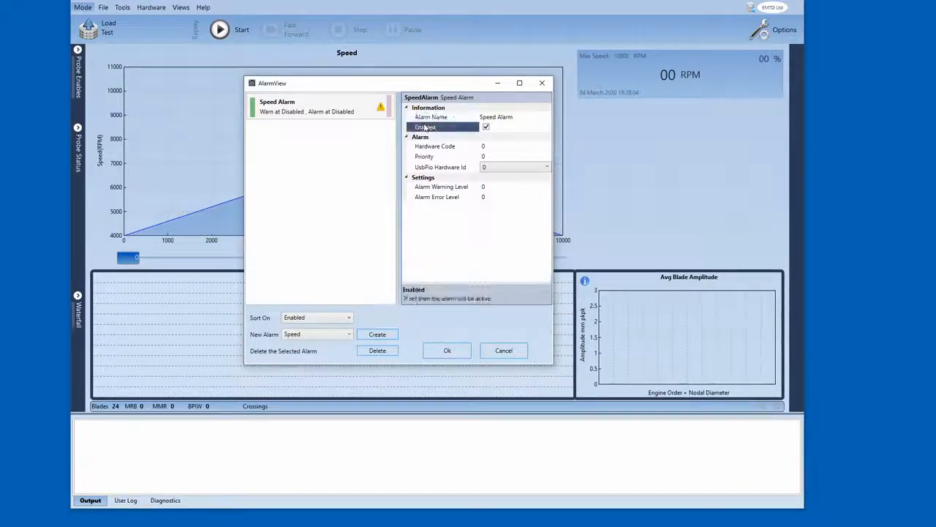
click(431, 186)
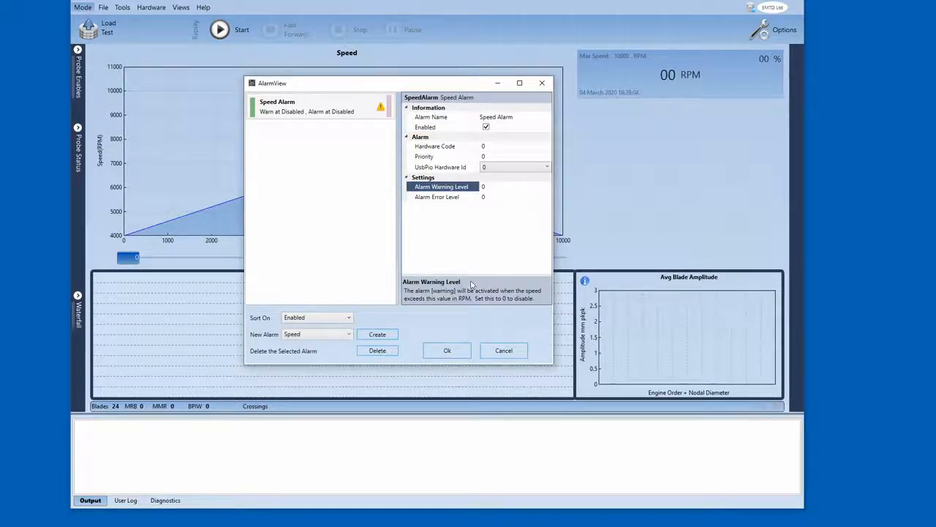
- Close the alarm view, saving the new Speed Alarm
click(484, 187)
click(446, 352)
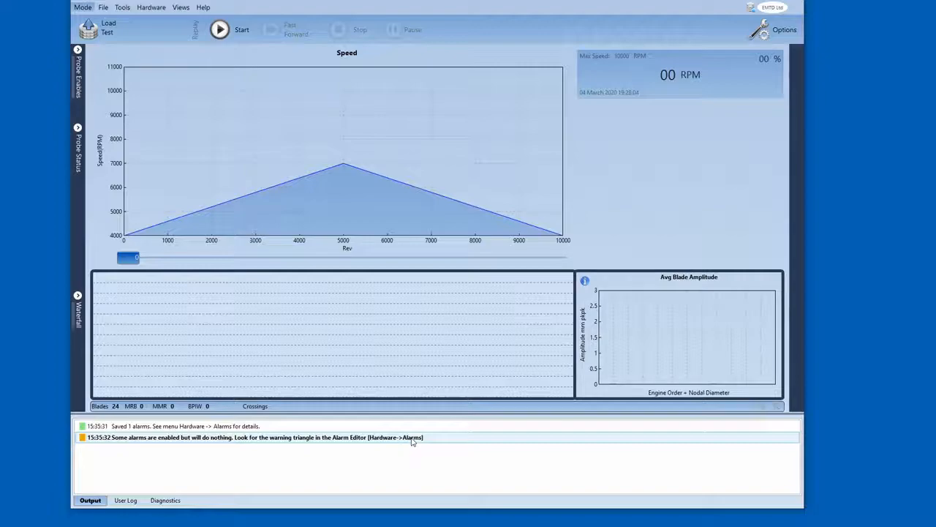
- Reopen the alarm view, select the Speed Alarm, set its Enabled option, and save the alarm
click(144, 13)
click(156, 62)
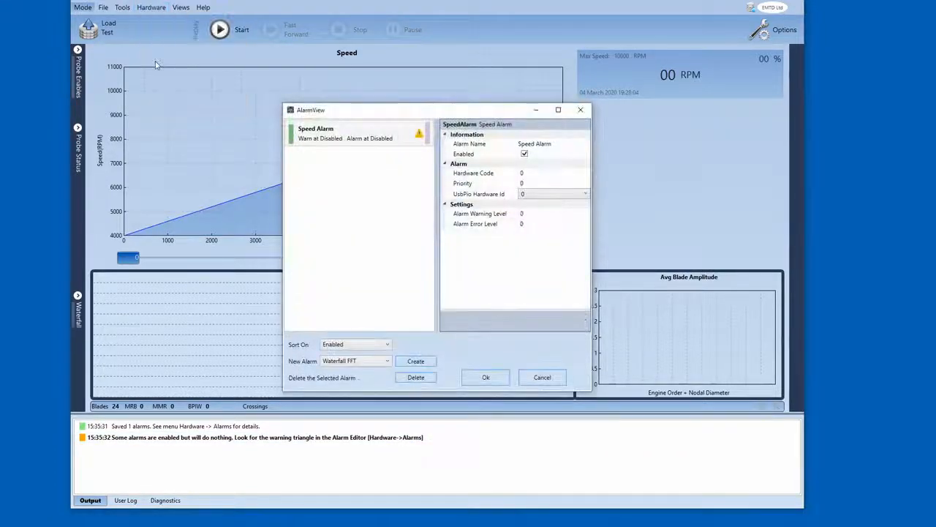
drag(359, 121, 282, 120)
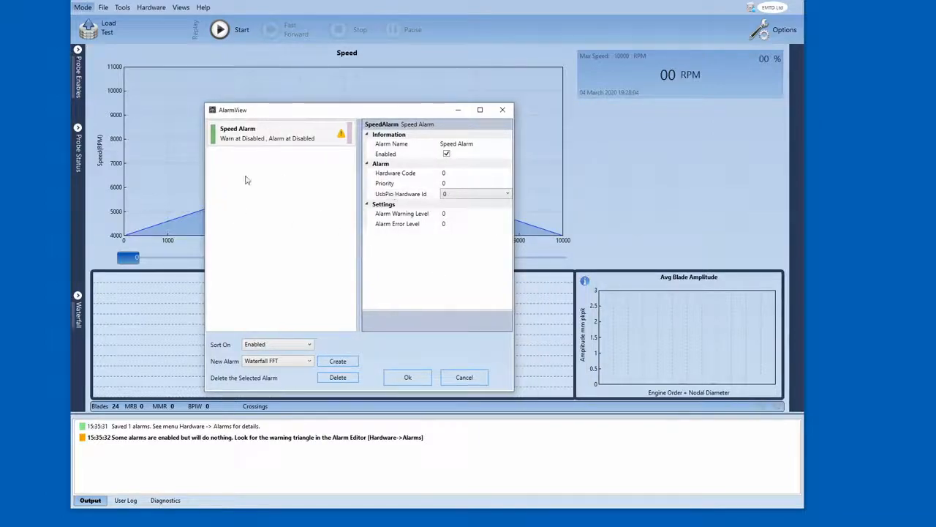
click(245, 139)
click(408, 155)
click(447, 155)
click(407, 376)
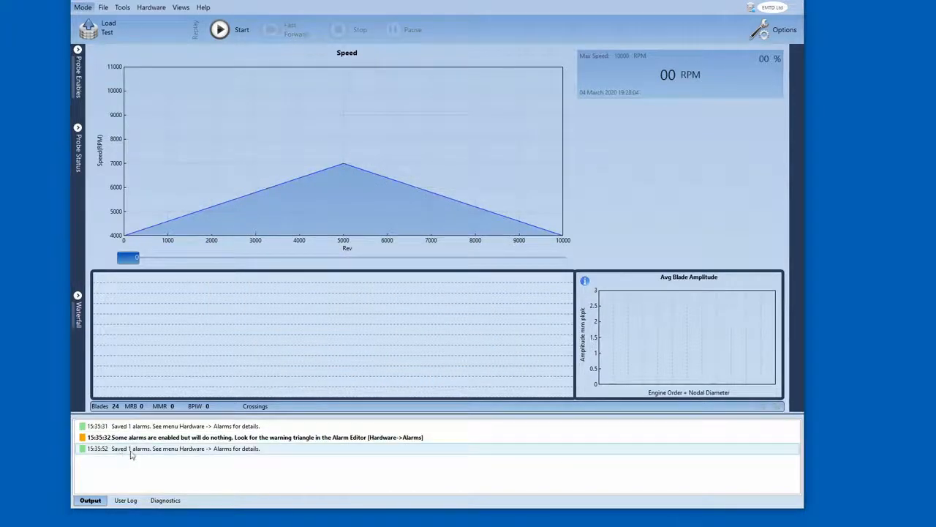
- Clear the output log
click(227, 451)
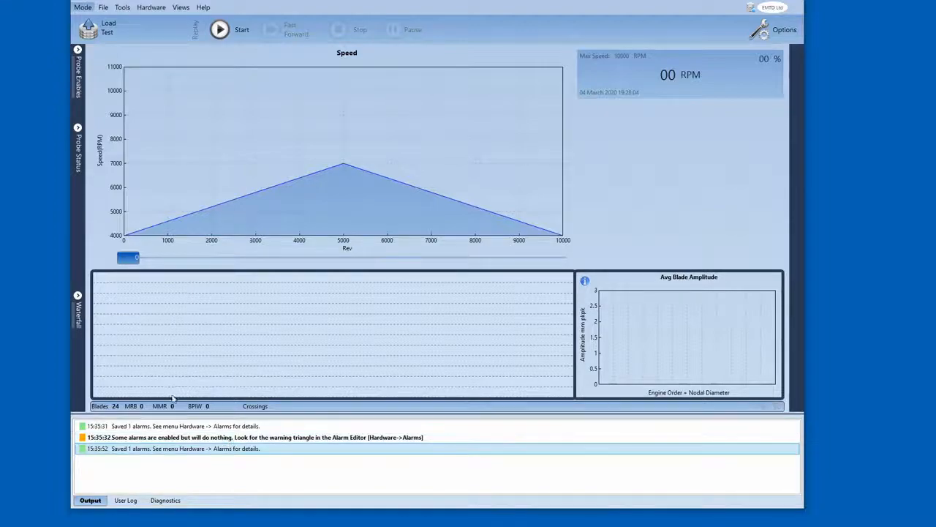
right_click(206, 450)
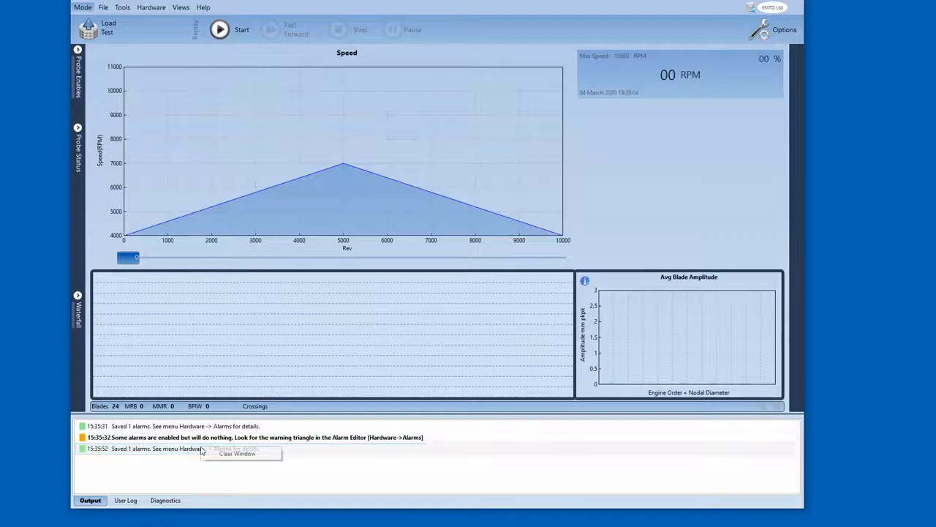
click(223, 452)
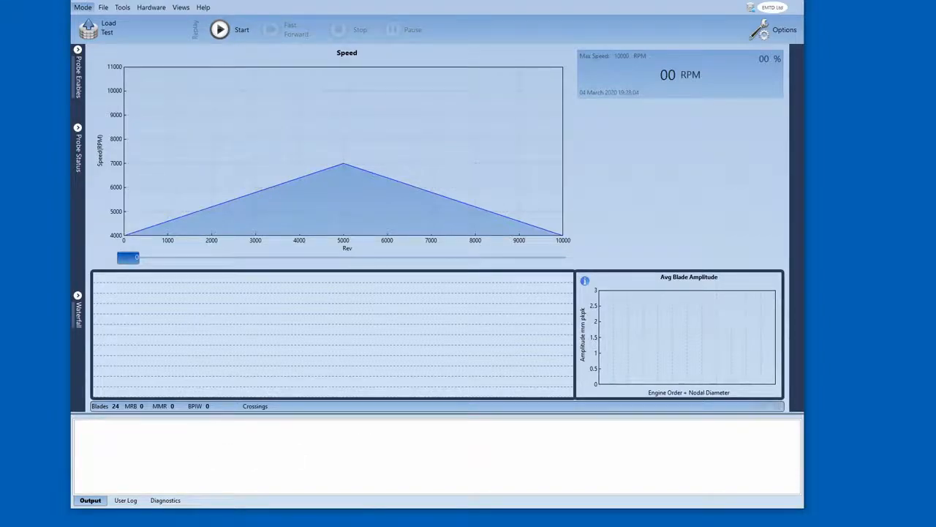
- Reopen the alarm view and set the Speed Alarm's warning level to 6000 RPM
click(151, 7)
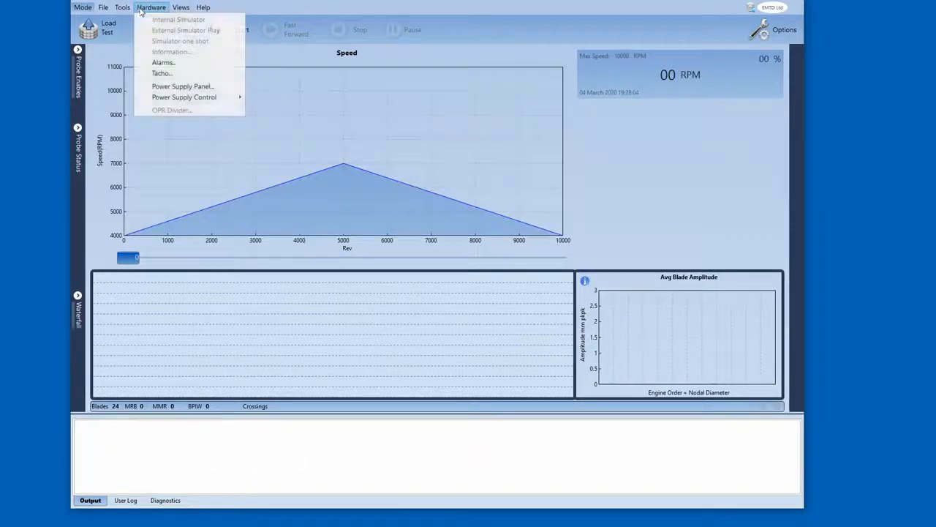
click(165, 62)
click(523, 153)
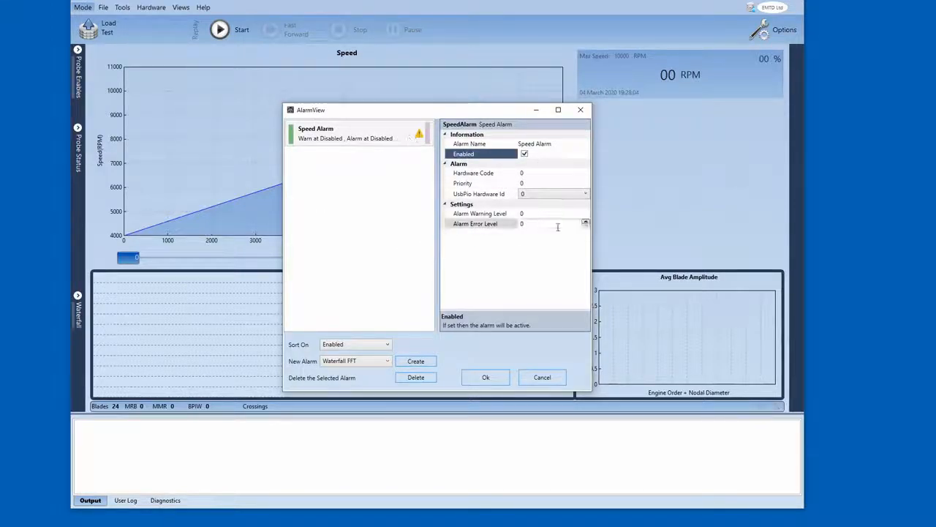
click(465, 214)
click(465, 223)
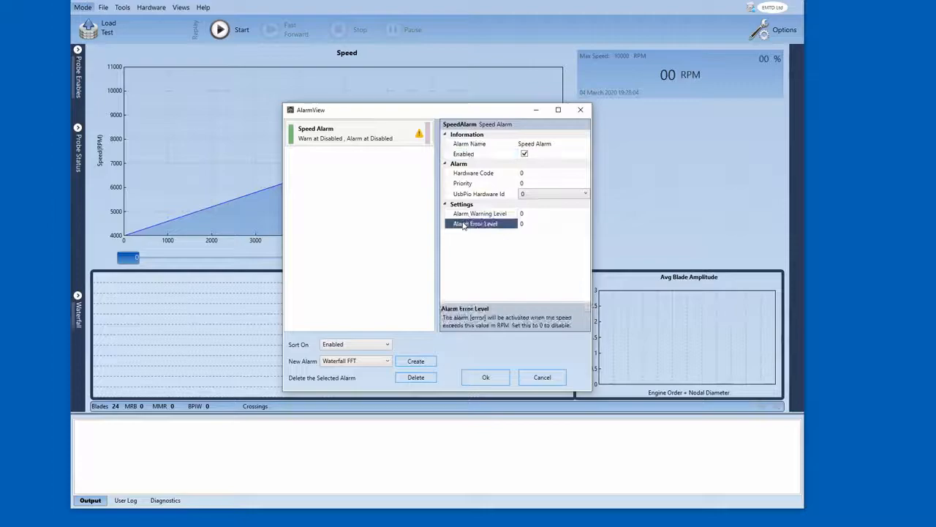
click(464, 215)
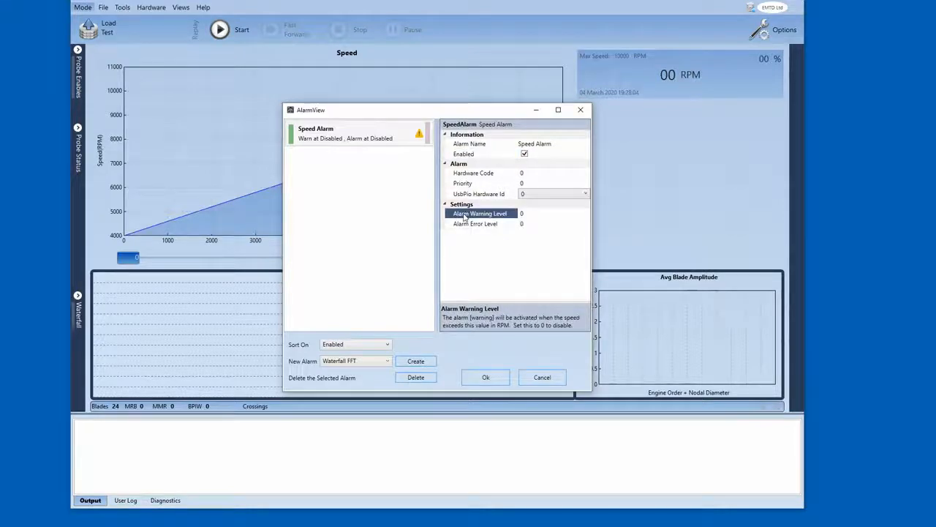
click(472, 224)
click(531, 212)
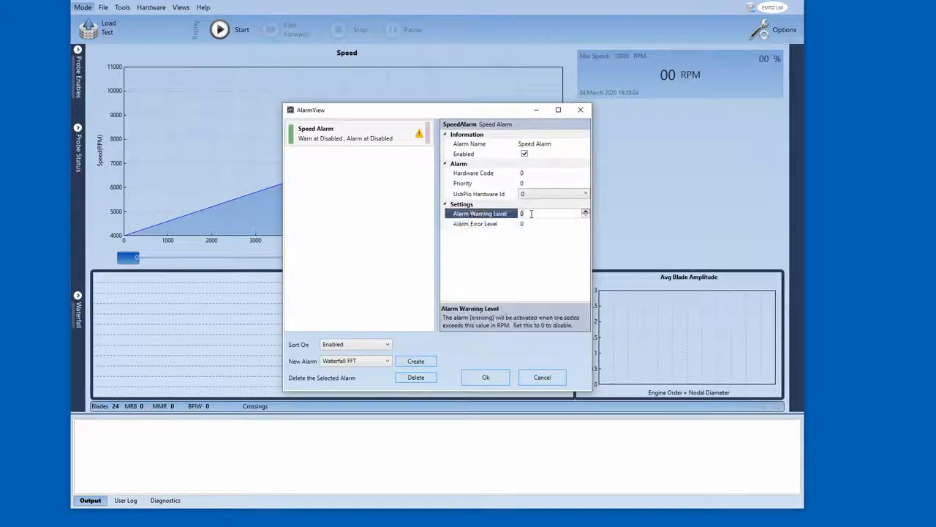
text(6000)
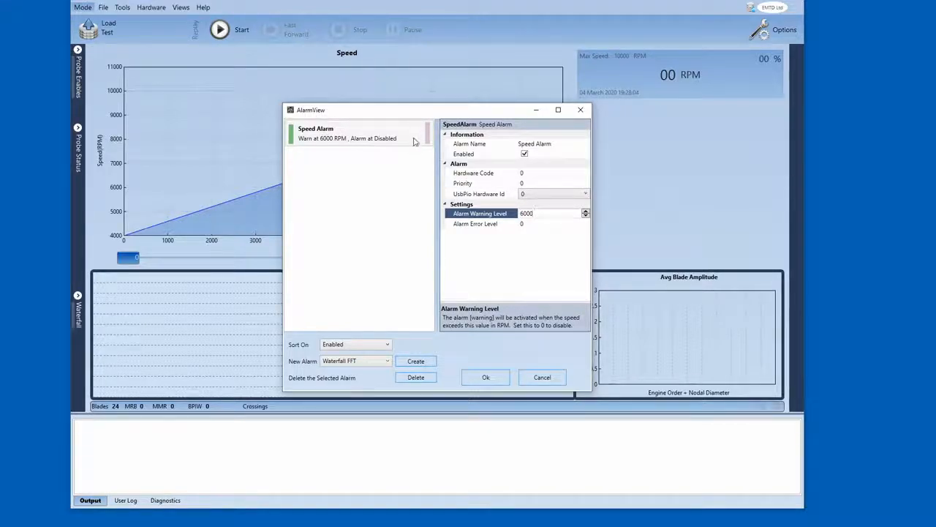
- Set the Speed Alarm's error level to 6500 RPM and save the alarm
click(541, 223)
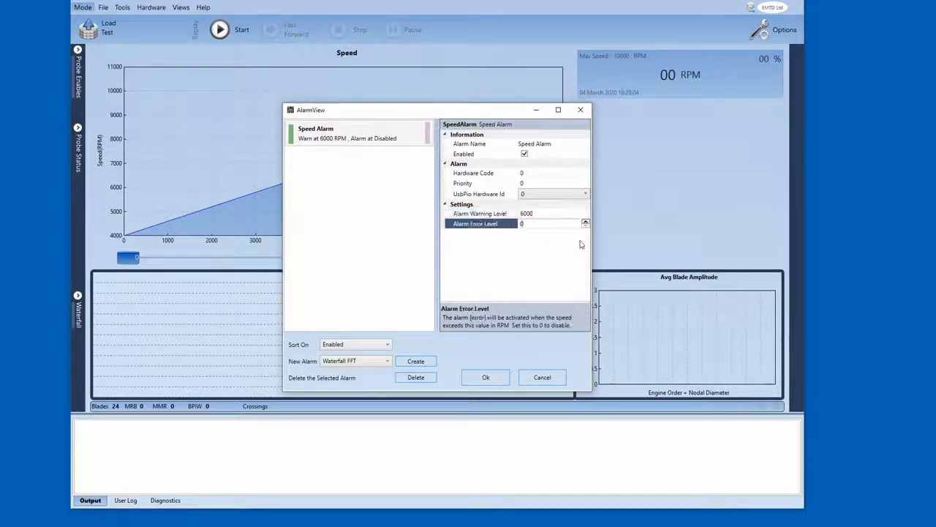
text(6500)
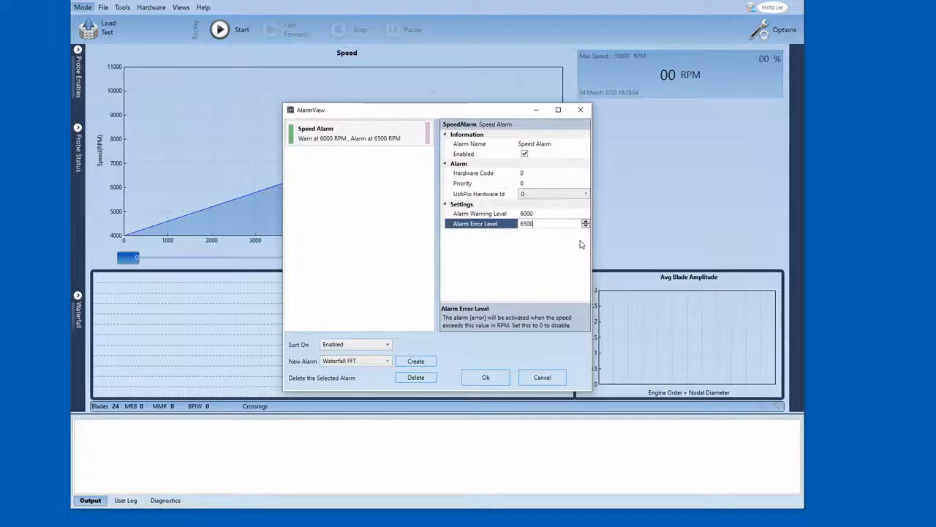
click(493, 378)
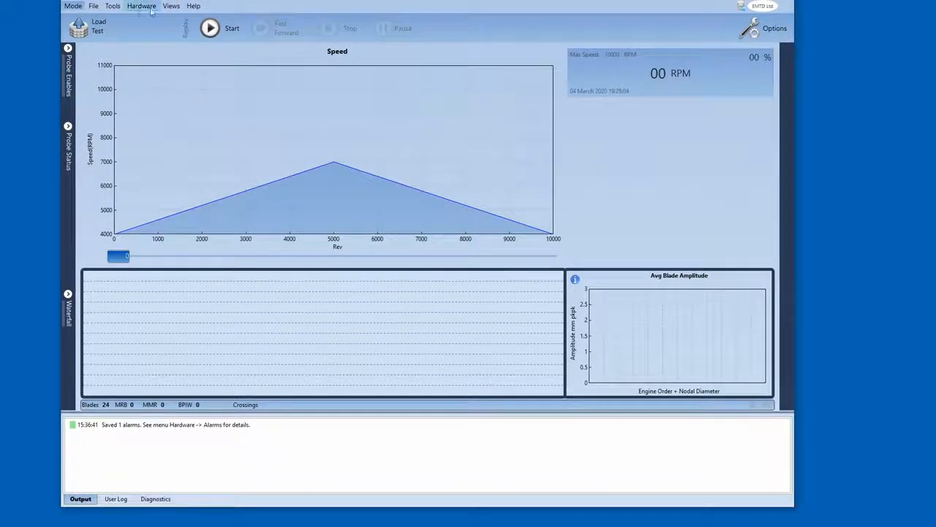
- Start the test replay, drag the position slider to about rev 4,600 to pass both alarm speeds, and stop it
click(204, 30)
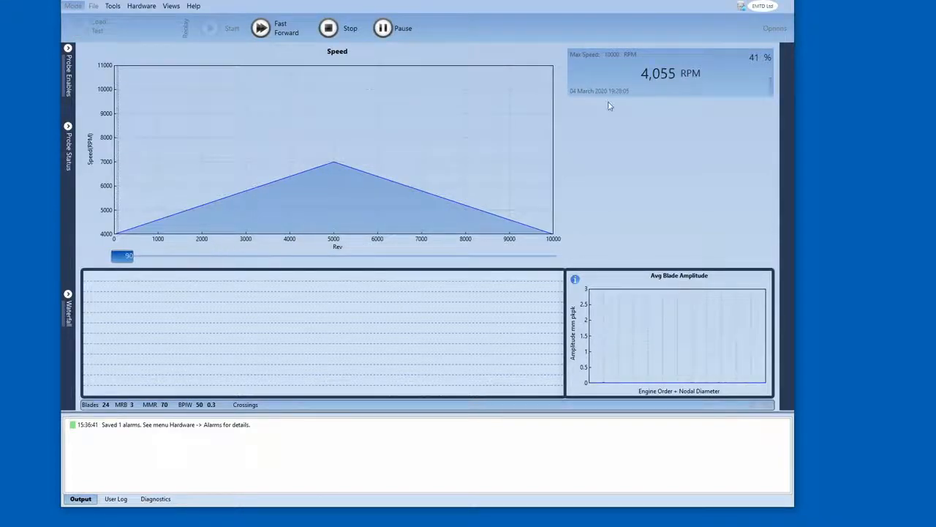
drag(126, 256, 228, 259)
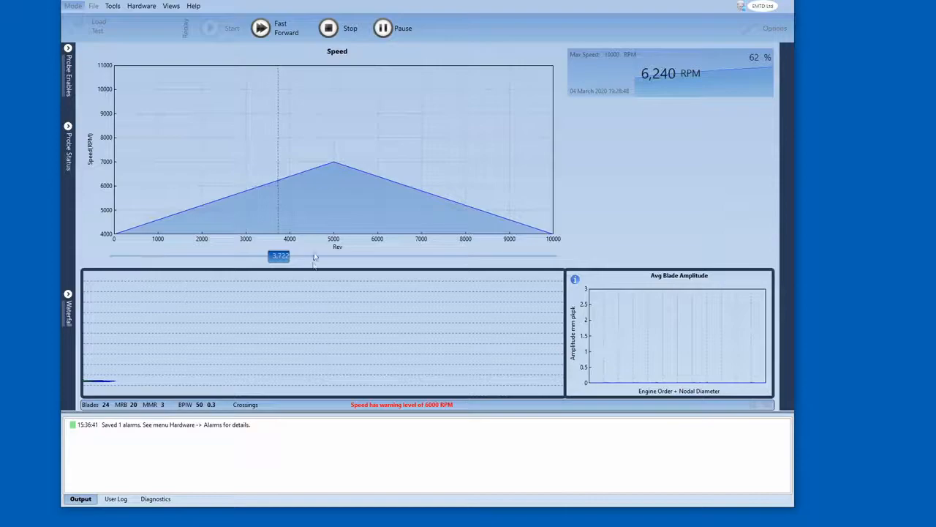
drag(287, 257, 305, 253)
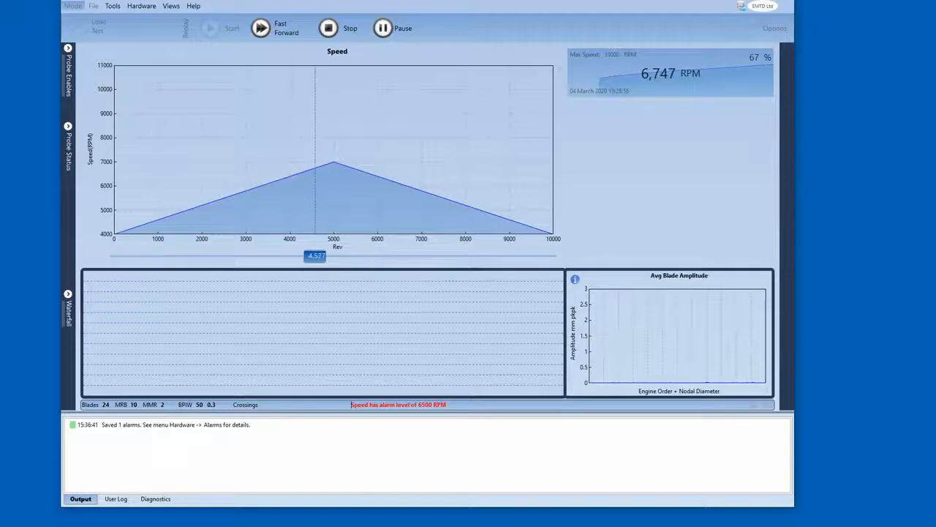
click(329, 29)
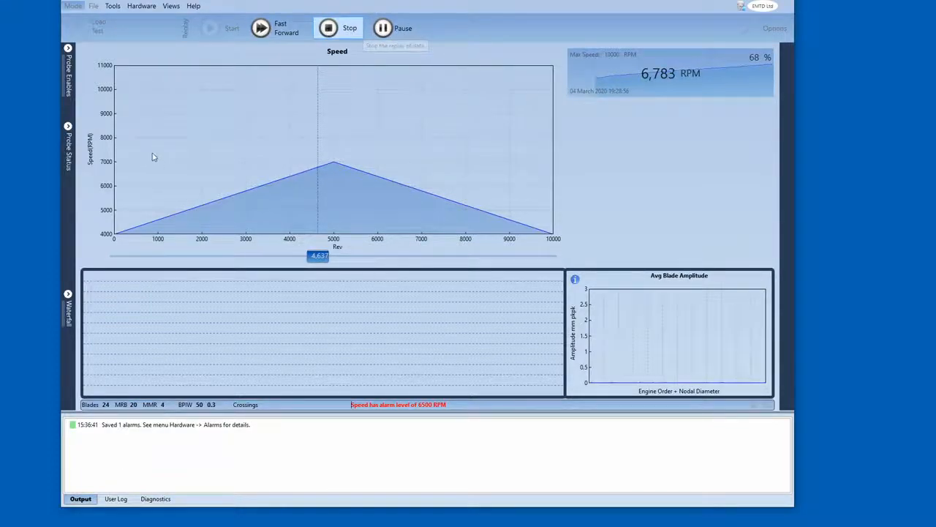
- Reopen the alarm view and examine the Speed Alarm's Priority and Hardware Code property descriptions
click(172, 8)
mouse_move(141, 6)
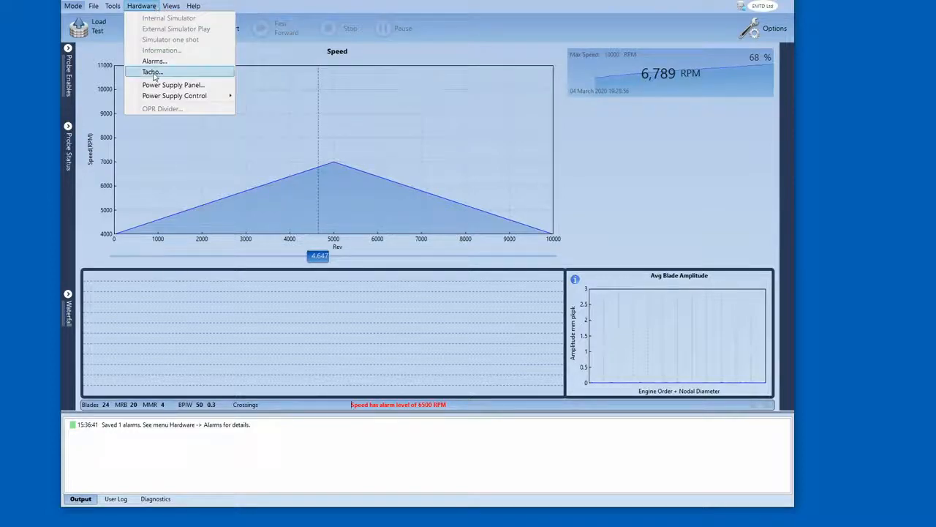
click(154, 61)
drag(375, 115, 275, 99)
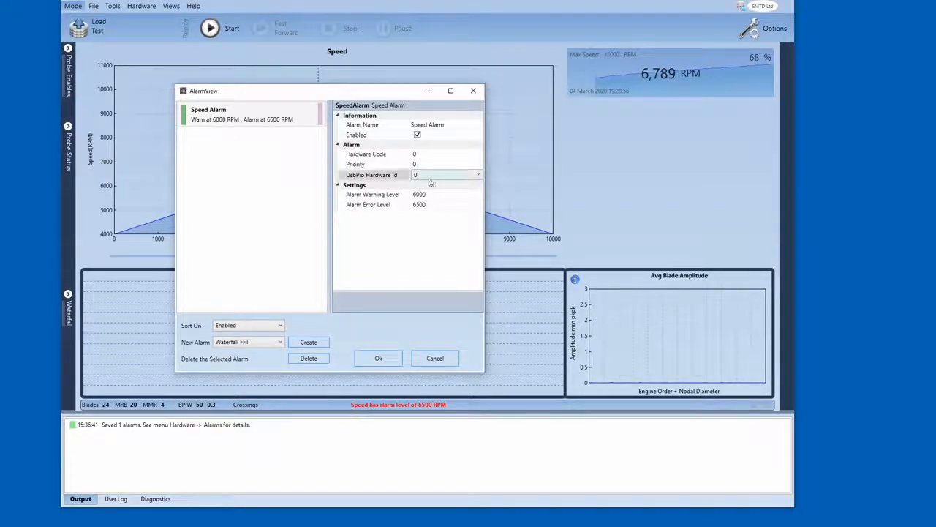
click(373, 166)
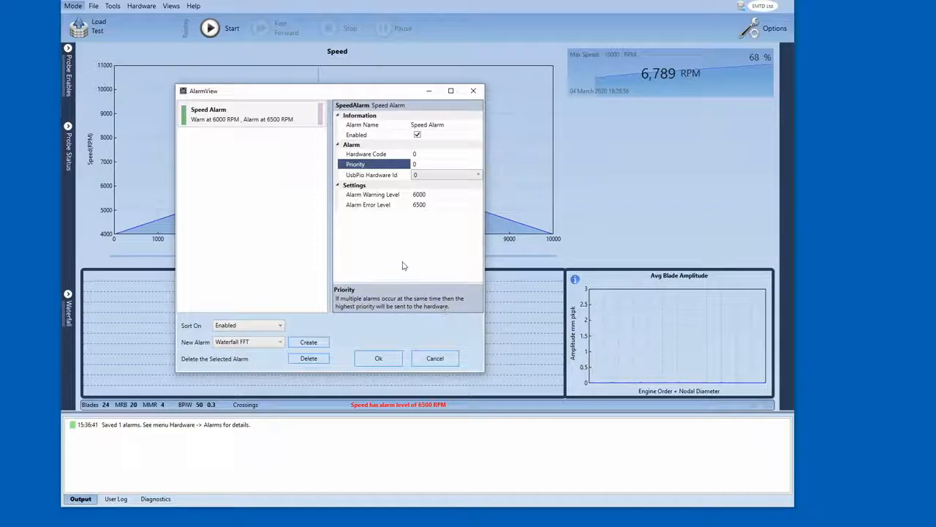
click(423, 165)
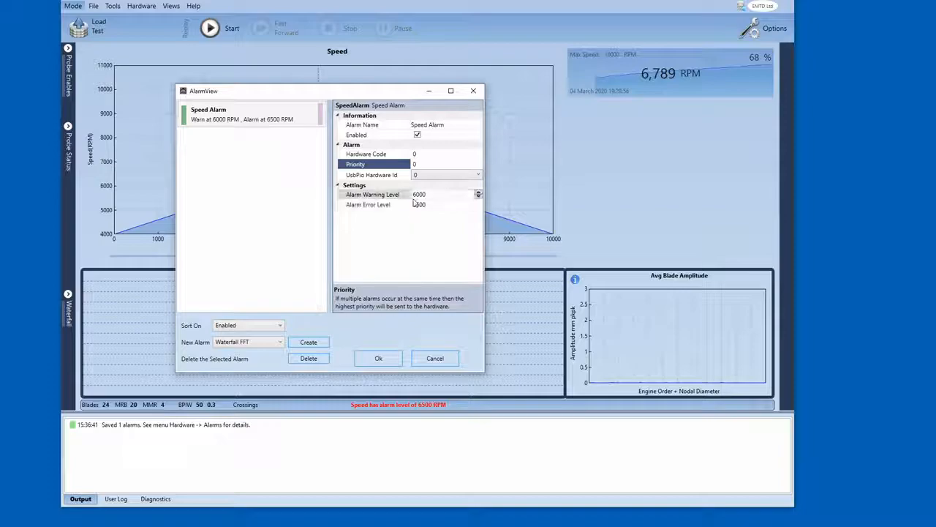
click(379, 155)
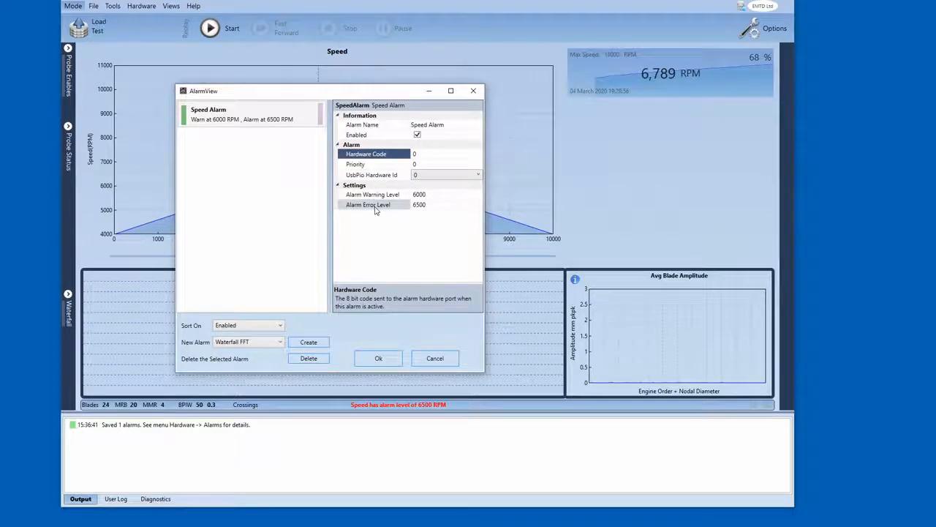
drag(390, 95, 383, 76)
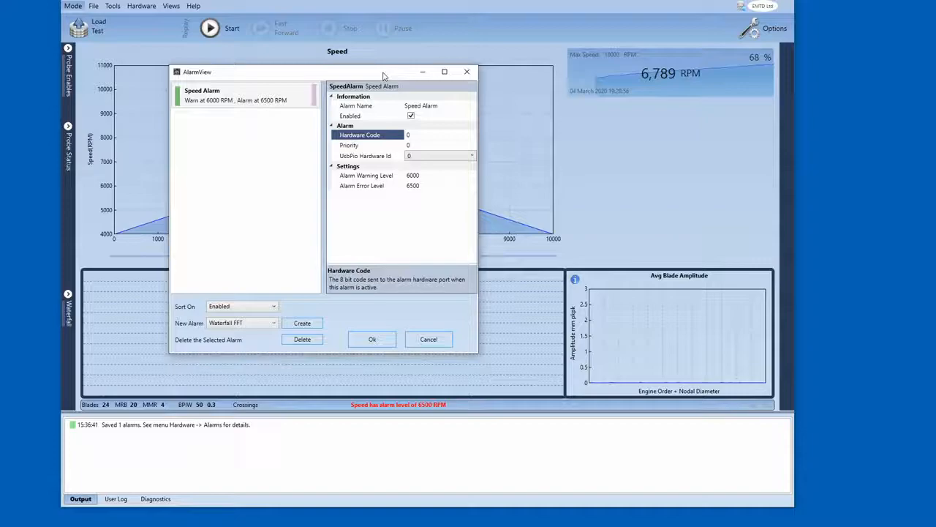
drag(383, 76, 394, 101)
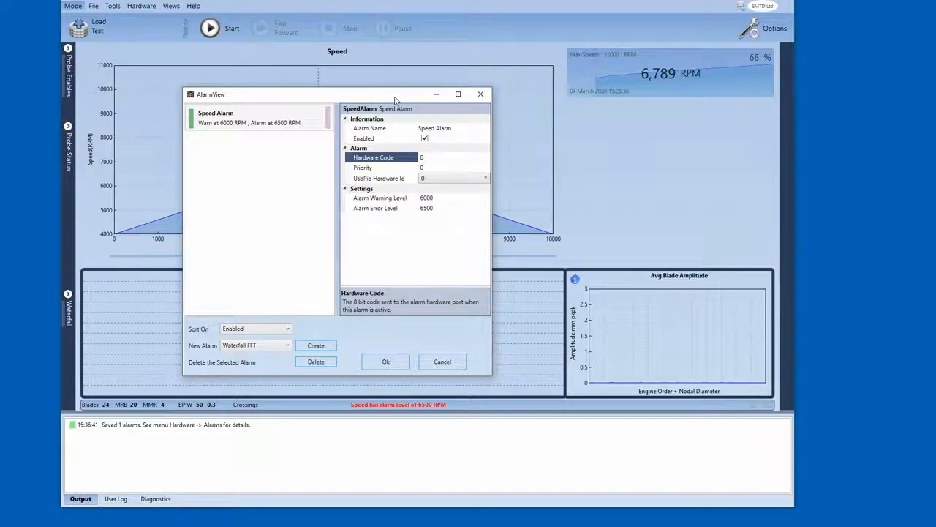
drag(395, 100, 450, 87)
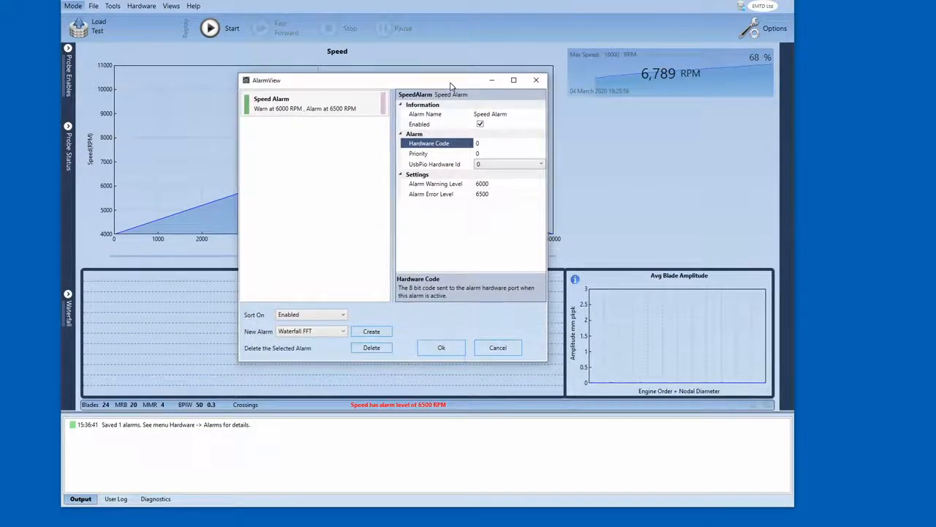
drag(451, 85, 448, 88)
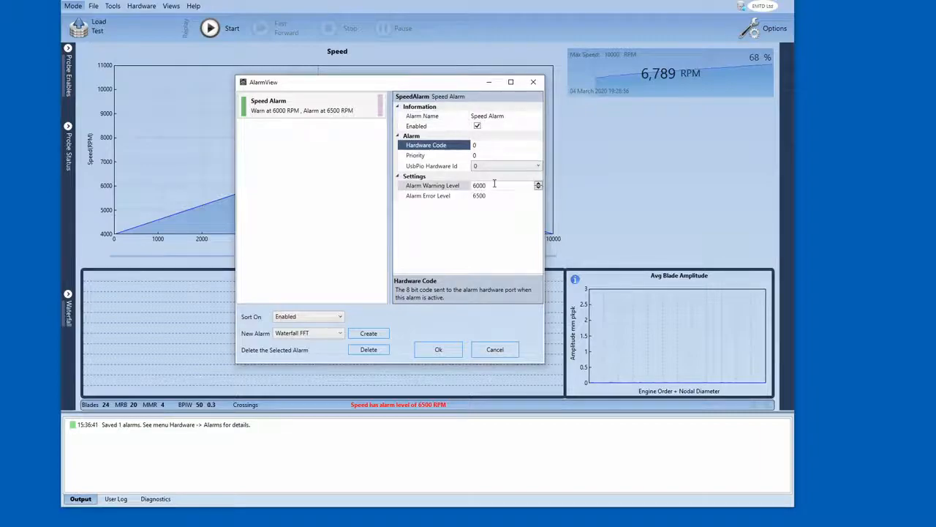
- Set the Speed Alarm's hardware code to 7
click(486, 145)
double_click(486, 145)
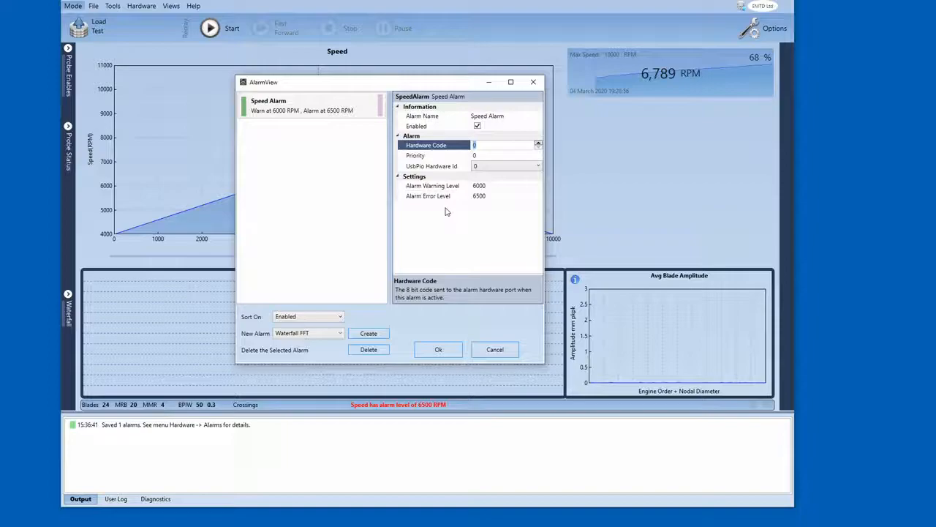
click(466, 147)
text(7)
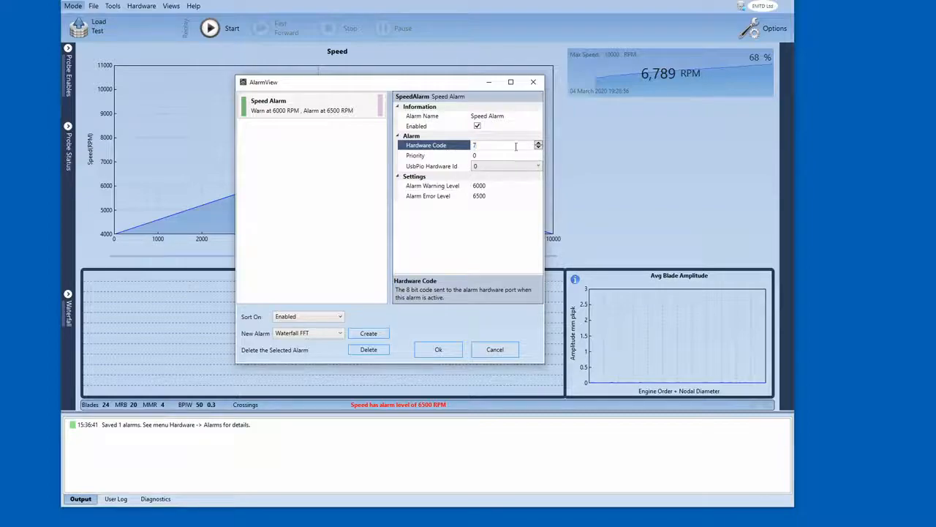
- Examine the Priority and UsbPio Hardware Id options, then save the alarm settings
click(493, 155)
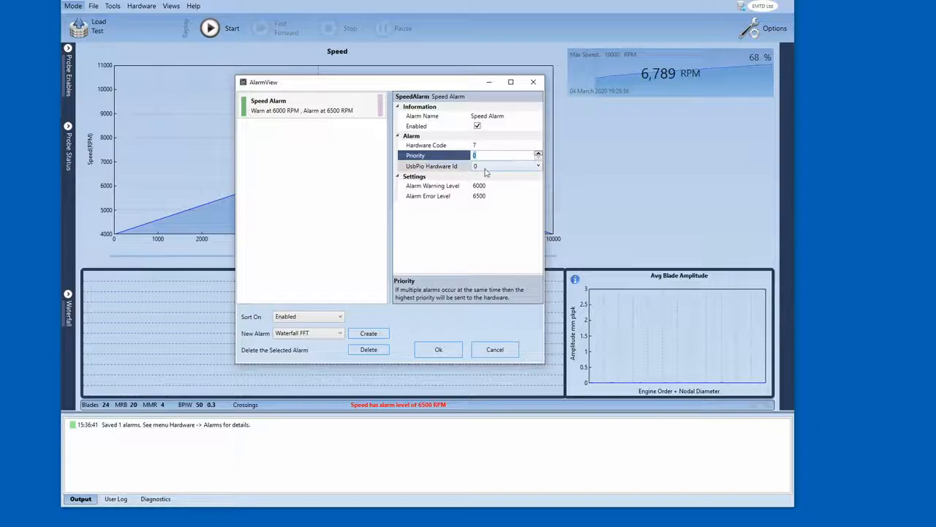
click(489, 168)
click(490, 169)
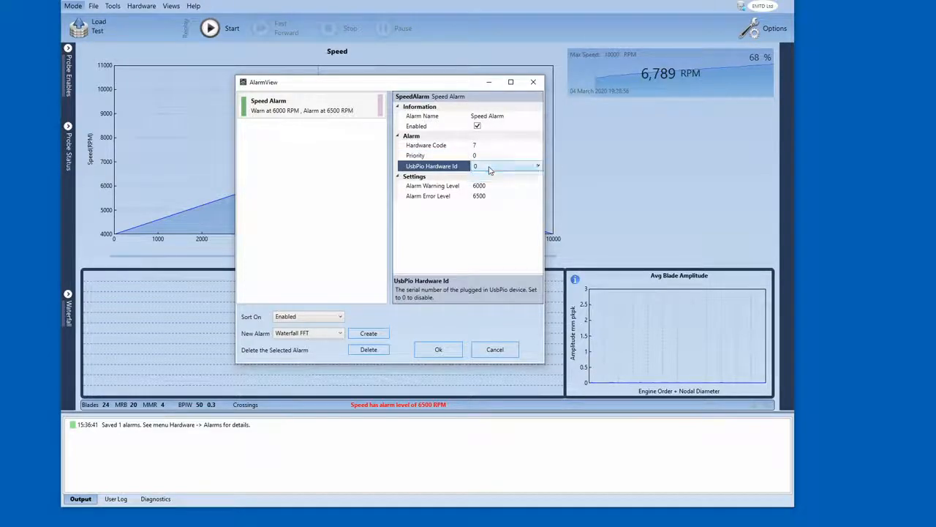
click(490, 170)
click(490, 170)
click(489, 167)
click(491, 171)
drag(450, 81, 439, 78)
click(474, 165)
click(480, 164)
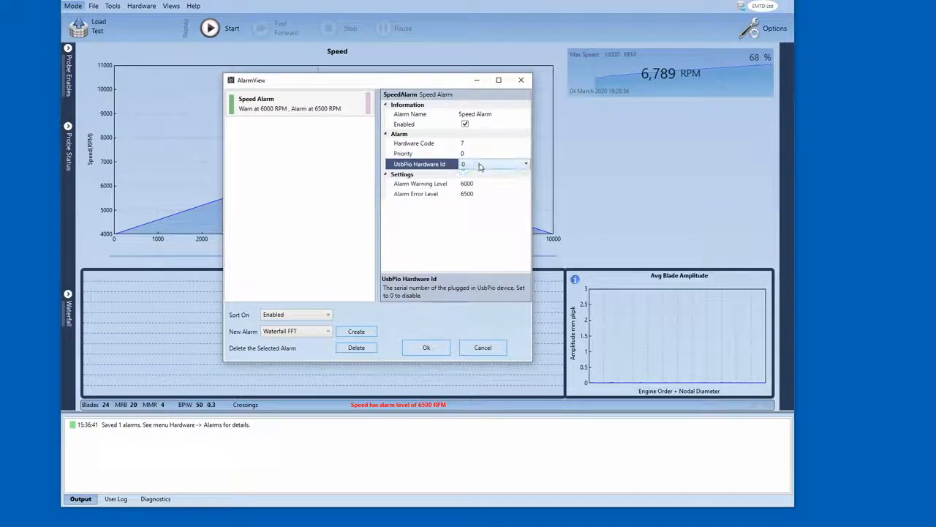
click(424, 348)
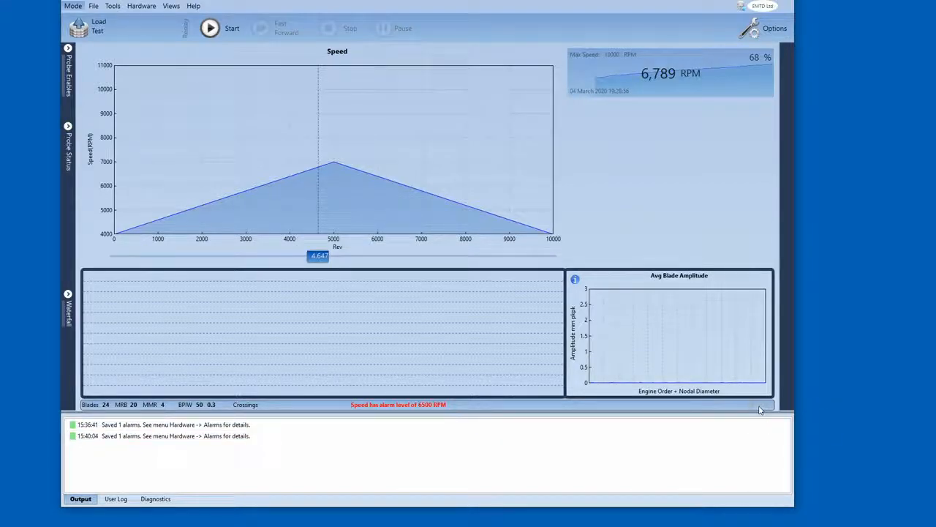
- Open the alarm editor, set the Speed Alarm's UsbPio Hardware Id to 23405, and save the alarm settings
mouse_move(754, 408)
click(141, 6)
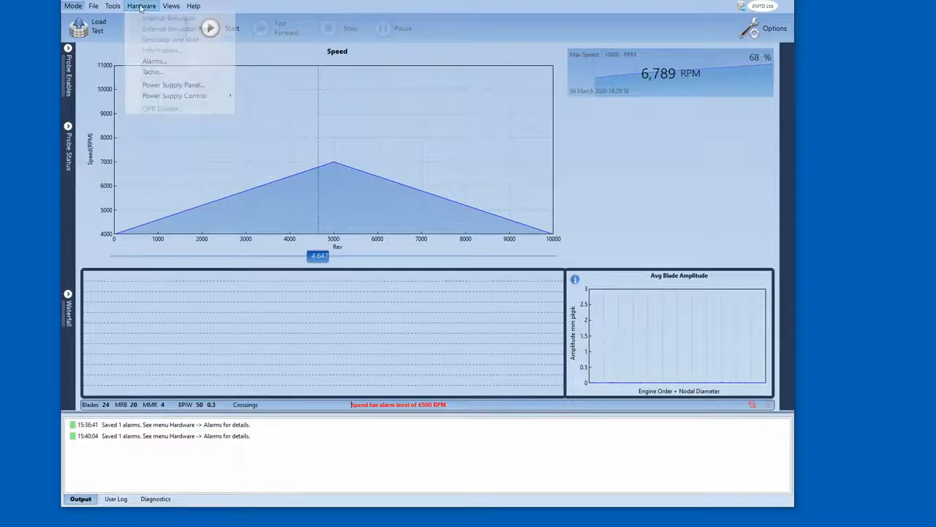
click(146, 62)
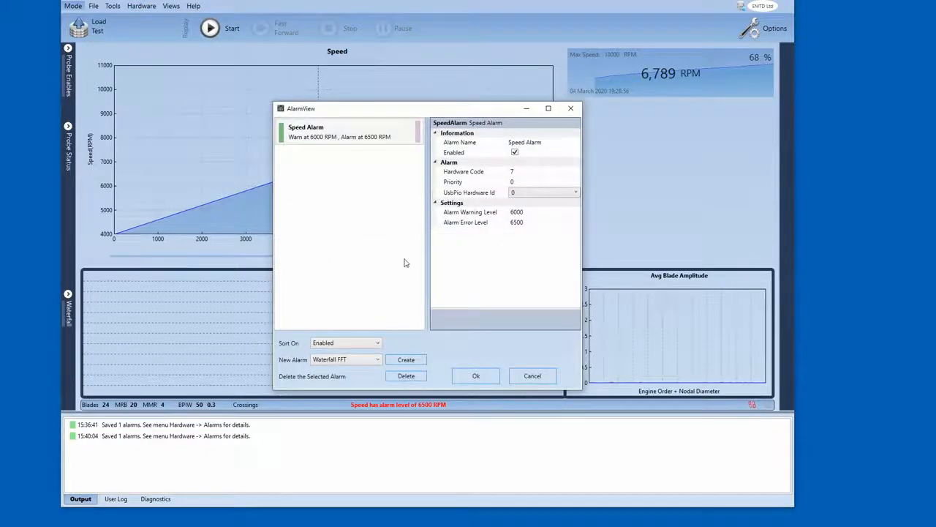
click(542, 193)
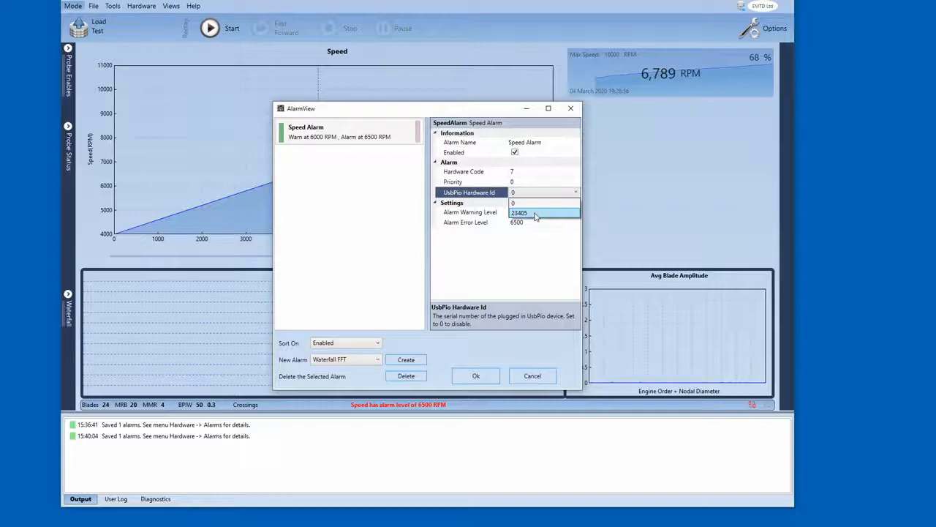
click(536, 212)
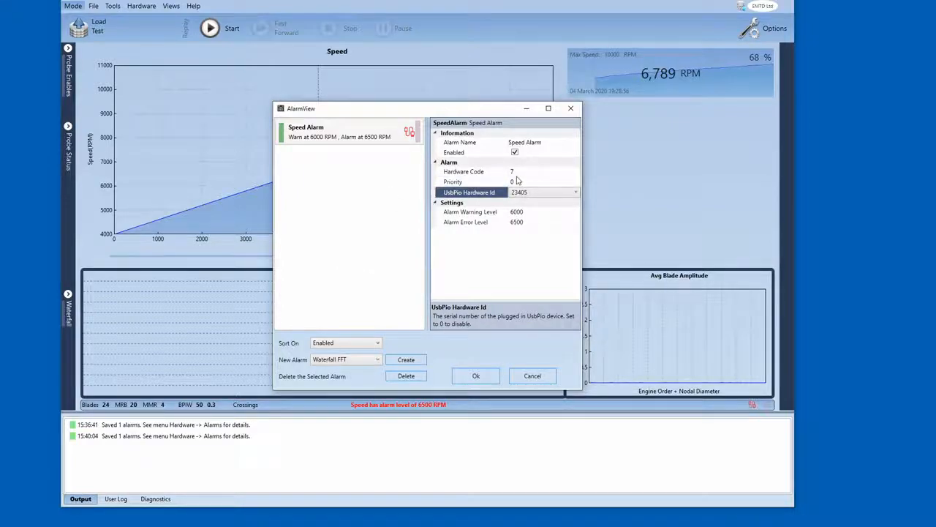
click(475, 376)
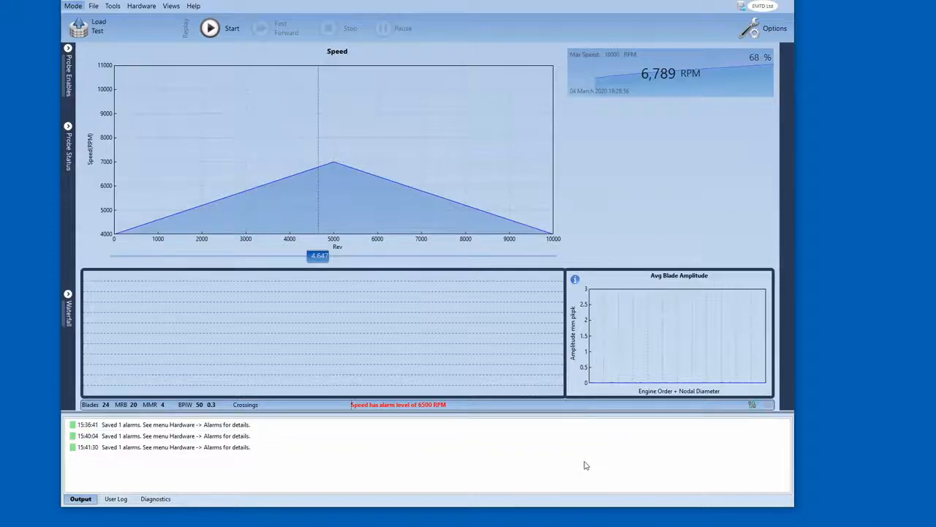
mouse_move(753, 407)
drag(401, 1, 405, 1)
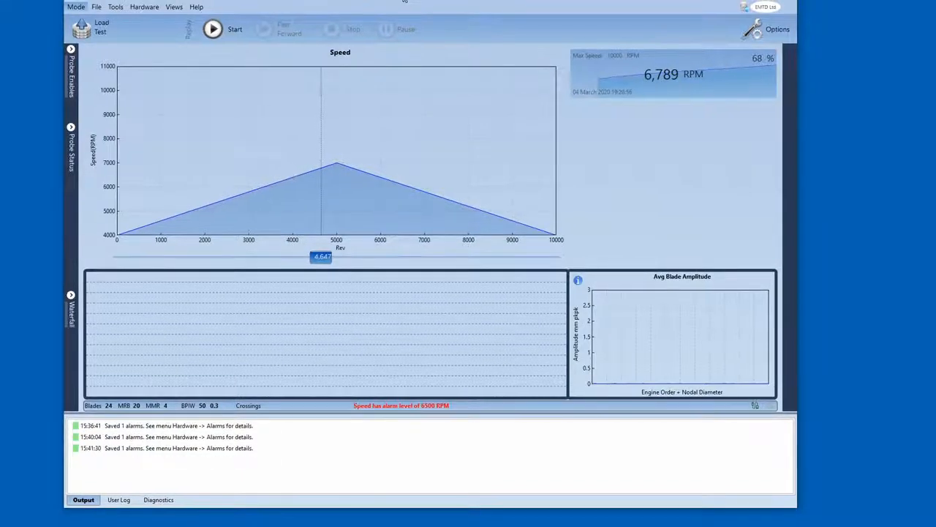
click(144, 7)
click(174, 5)
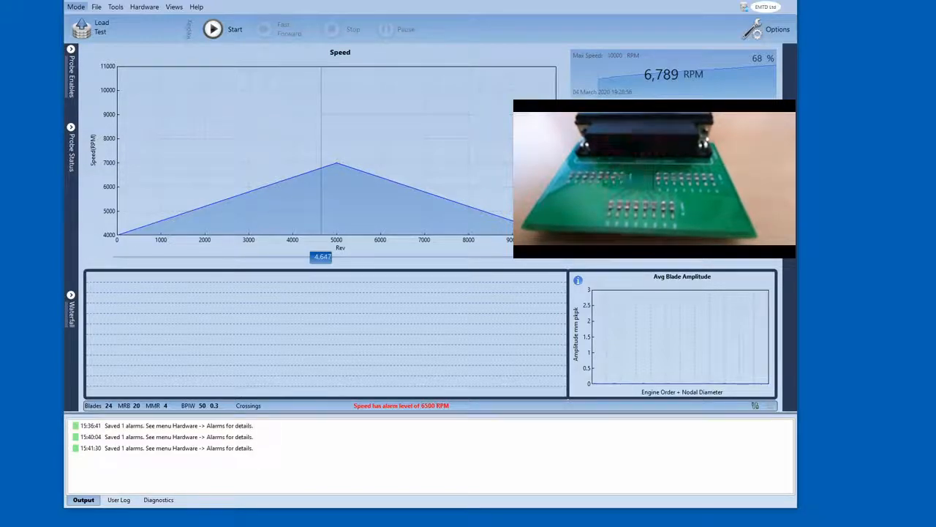
- Move the replay position back to about rev 3,180, start the replay, and drag the position past rev 4,500
drag(320, 257, 258, 255)
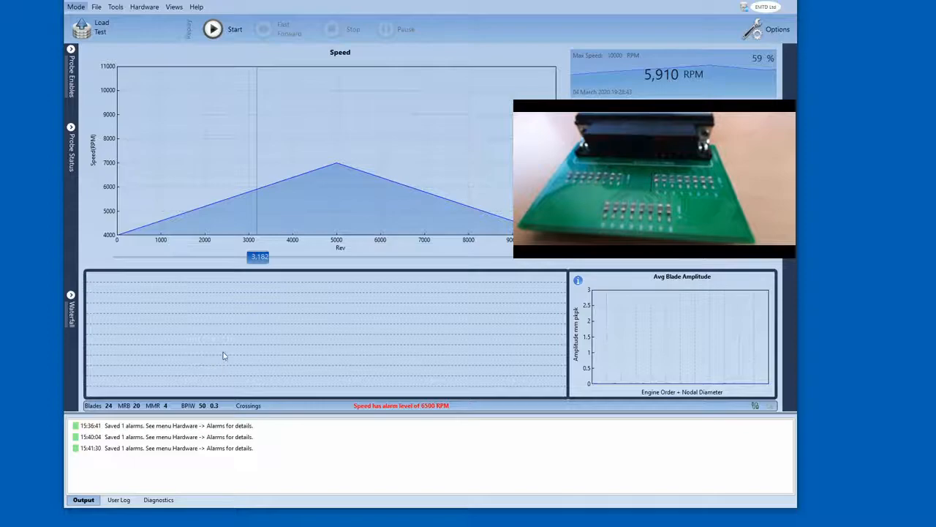
click(213, 31)
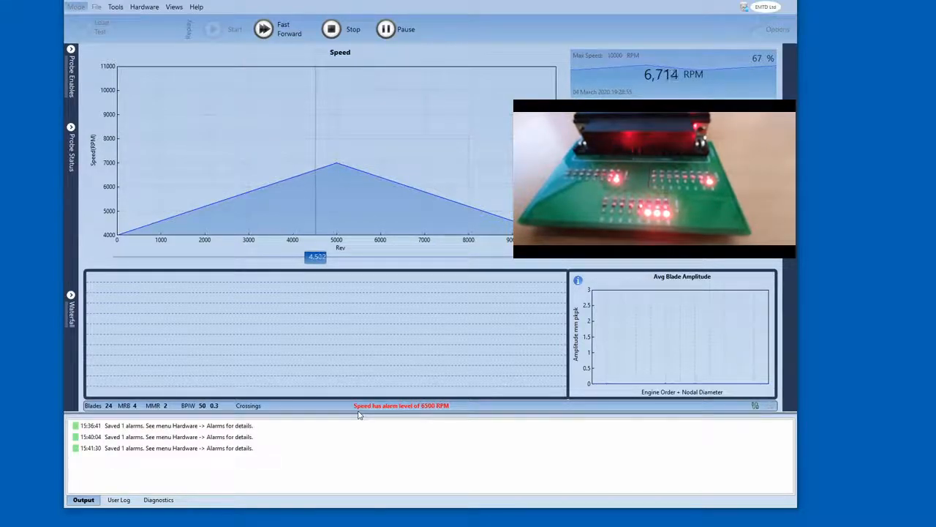
drag(323, 261, 366, 261)
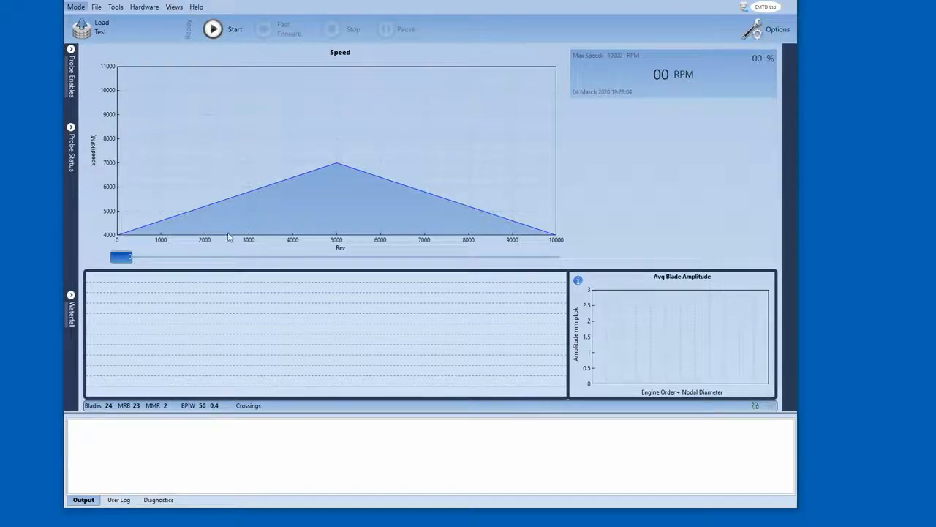
- Open the alarm editor and create a new Waterfall FFT alarm
click(144, 7)
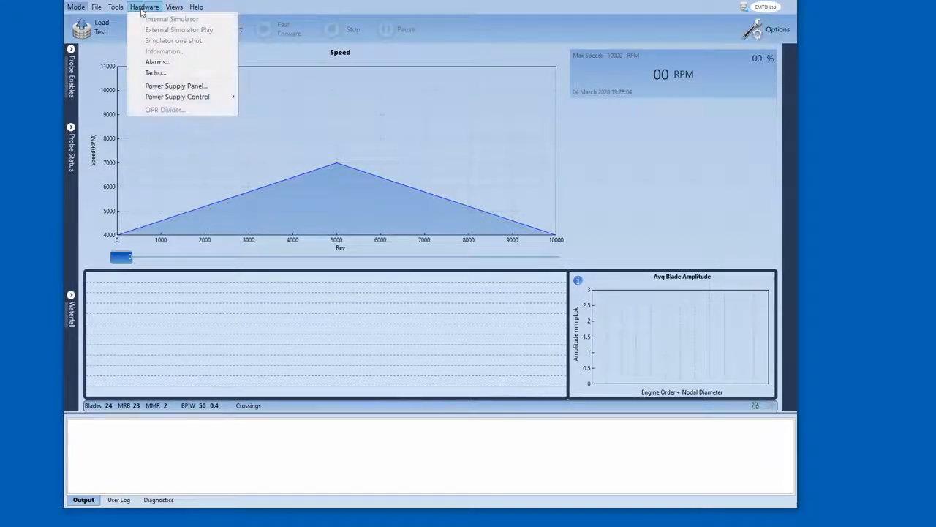
click(174, 7)
click(174, 7)
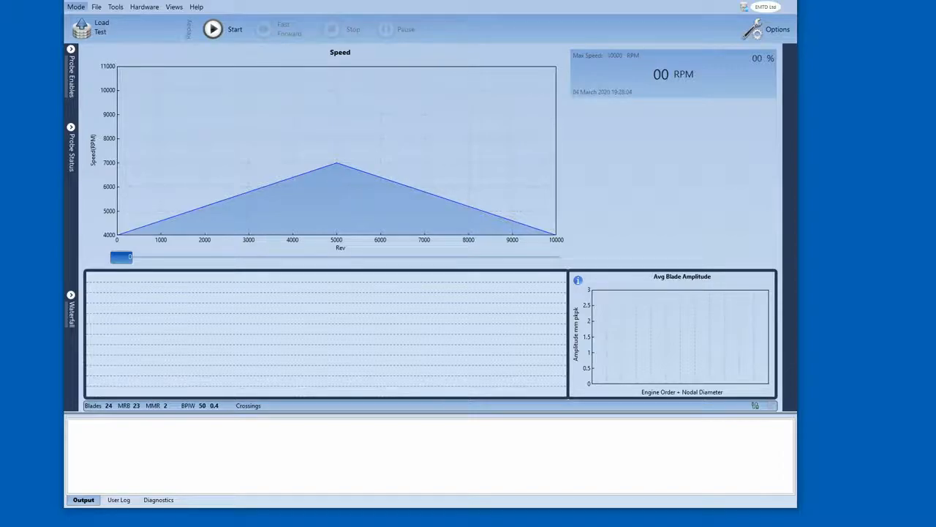
click(144, 6)
click(148, 66)
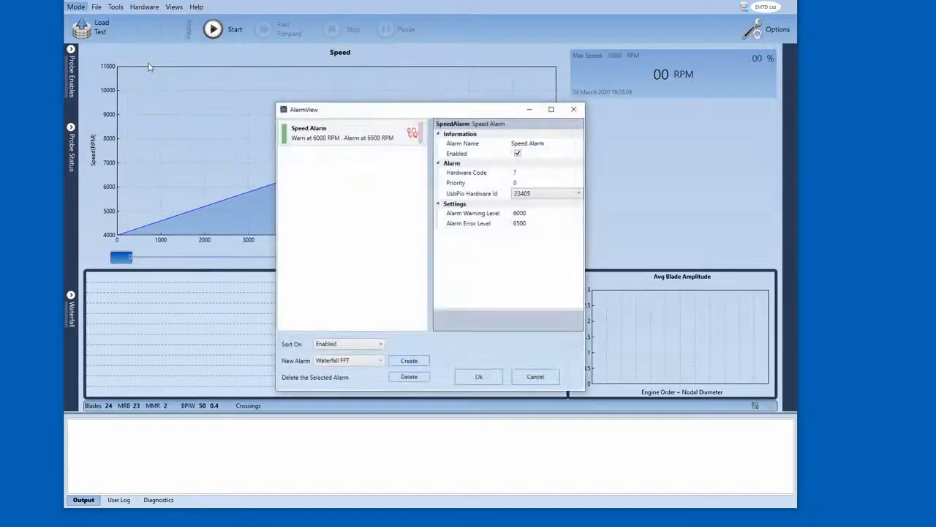
drag(381, 112, 273, 96)
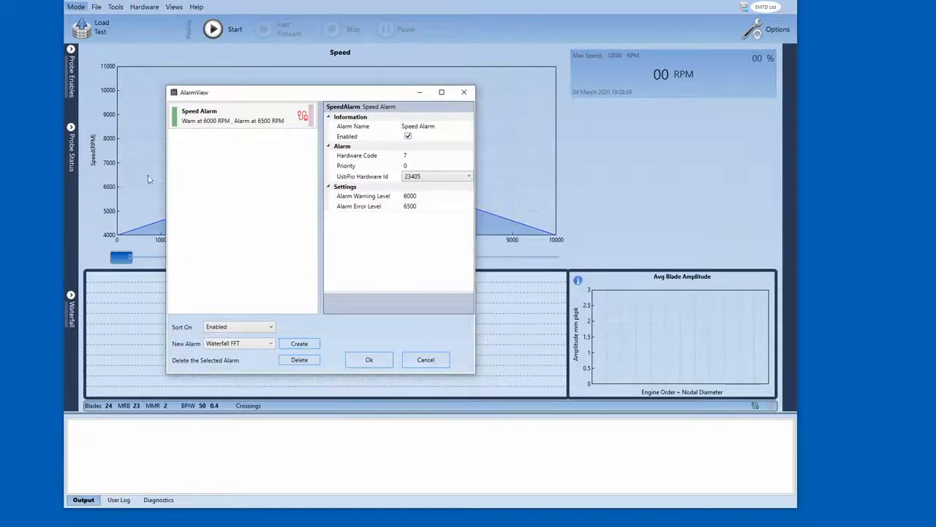
click(295, 345)
- Create a Waterfall Stall alarm and a Dynamic Stack alarm from the new alarm type list
click(264, 345)
click(223, 364)
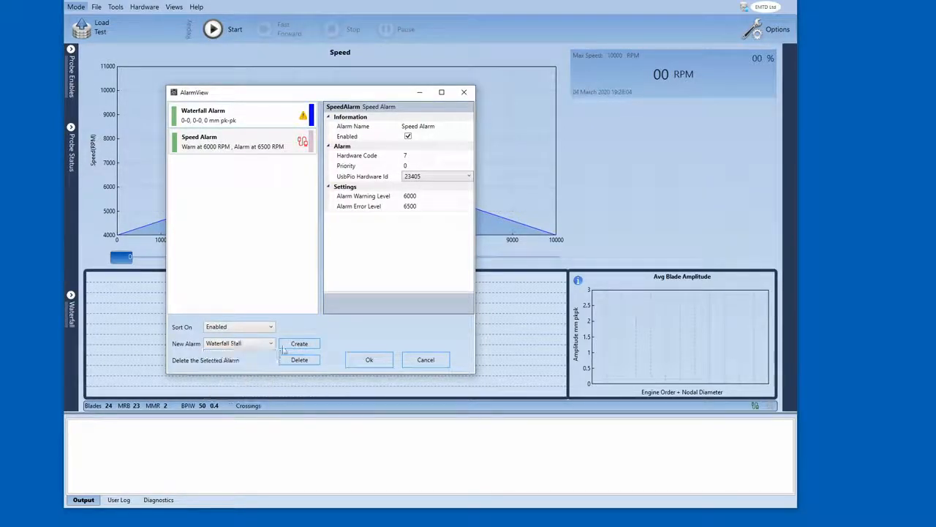
click(283, 346)
click(271, 344)
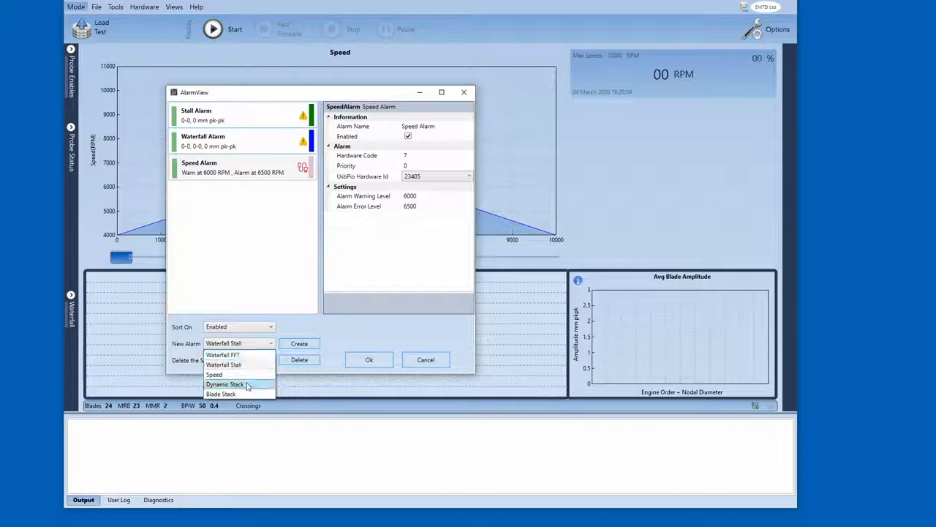
click(234, 384)
click(288, 345)
- Create a Blade Stack alarm from the new alarm type list
click(267, 344)
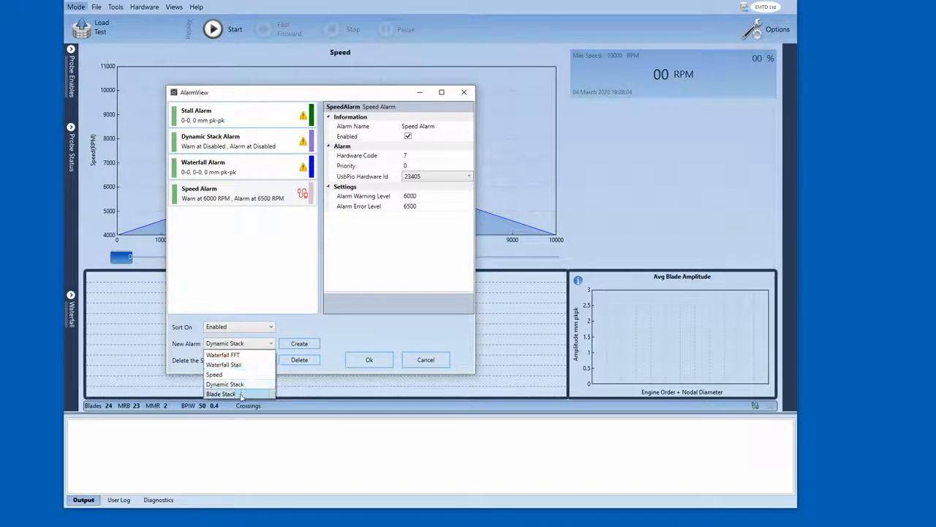
click(244, 398)
click(295, 345)
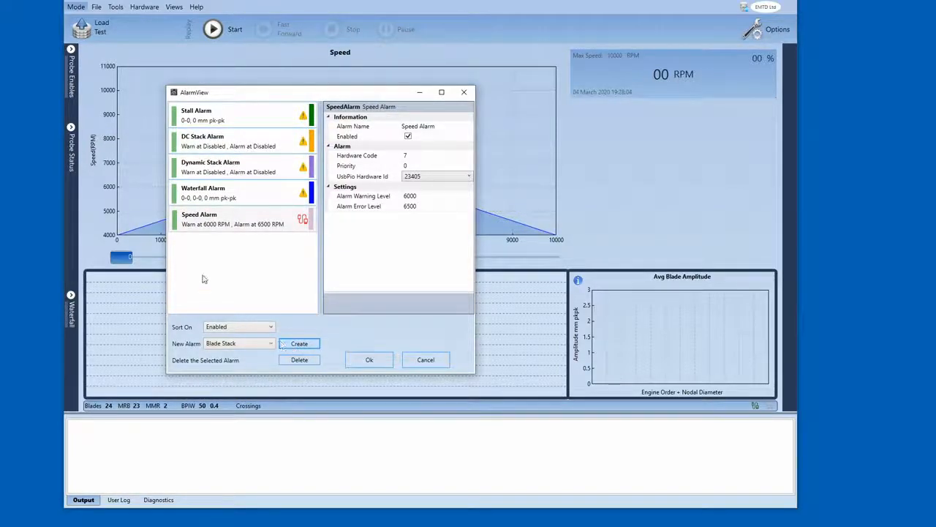
- Select the Speed Alarm in the alarm list and save all the alarm settings
drag(285, 98, 298, 82)
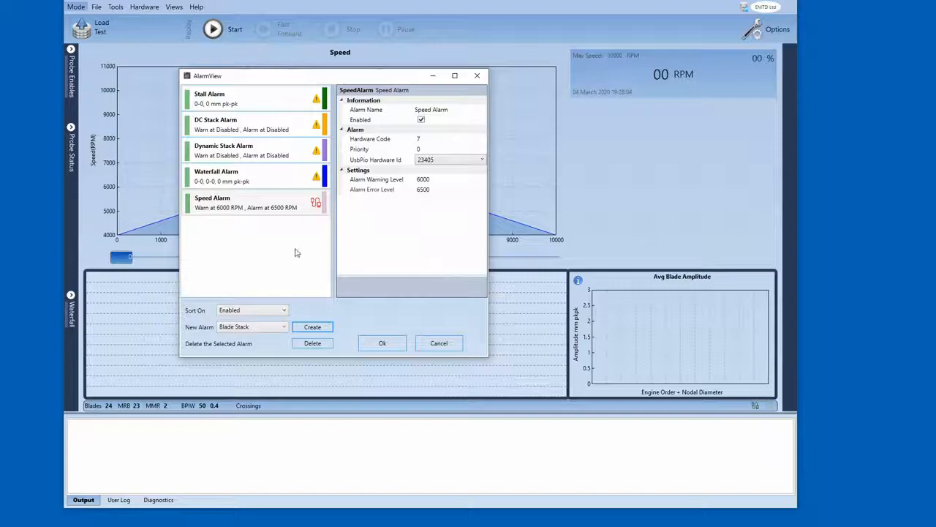
click(424, 160)
click(319, 211)
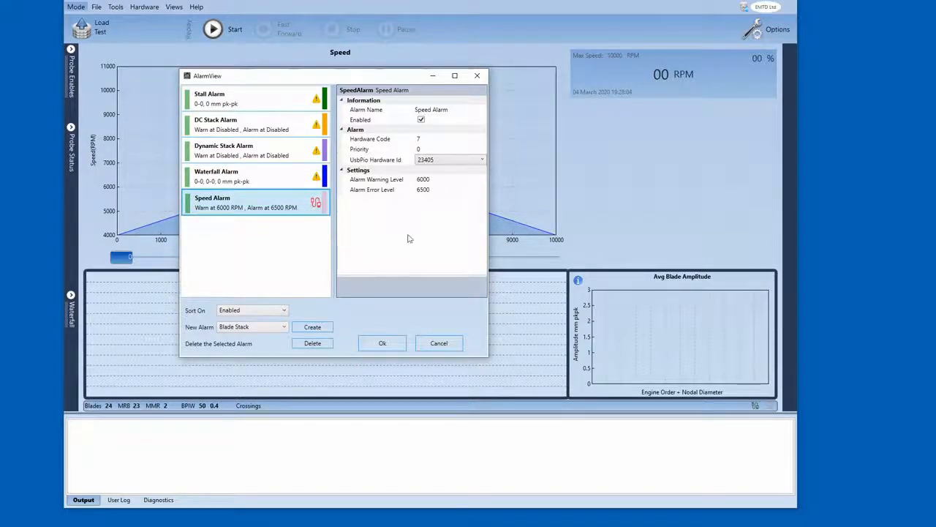
drag(338, 75, 355, 56)
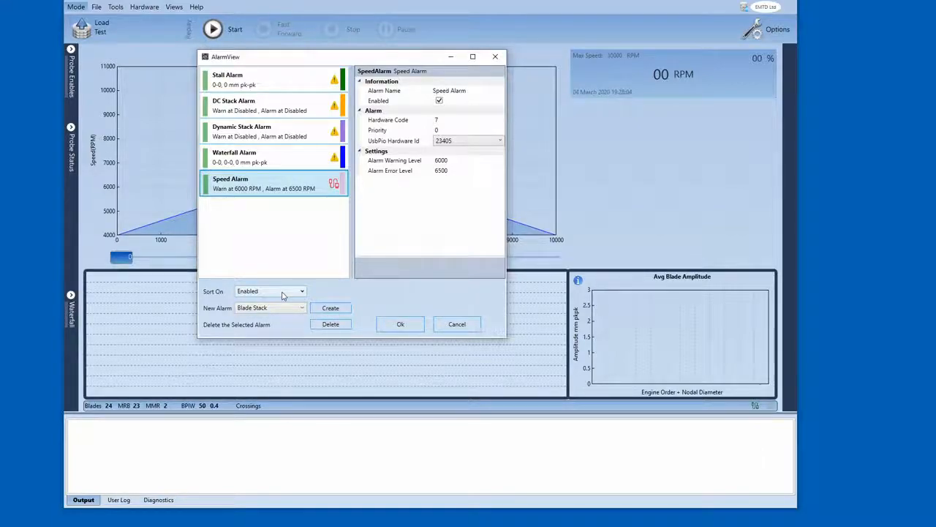
drag(339, 61, 380, 80)
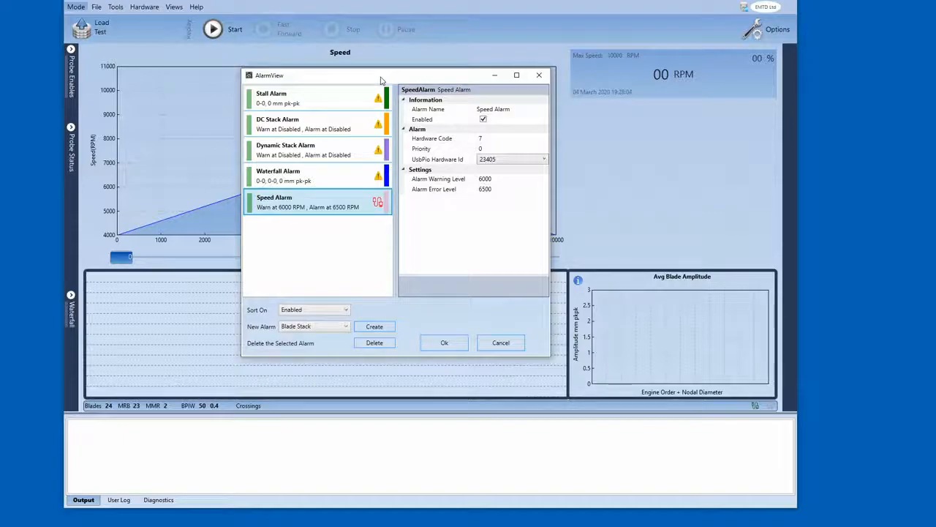
click(441, 344)
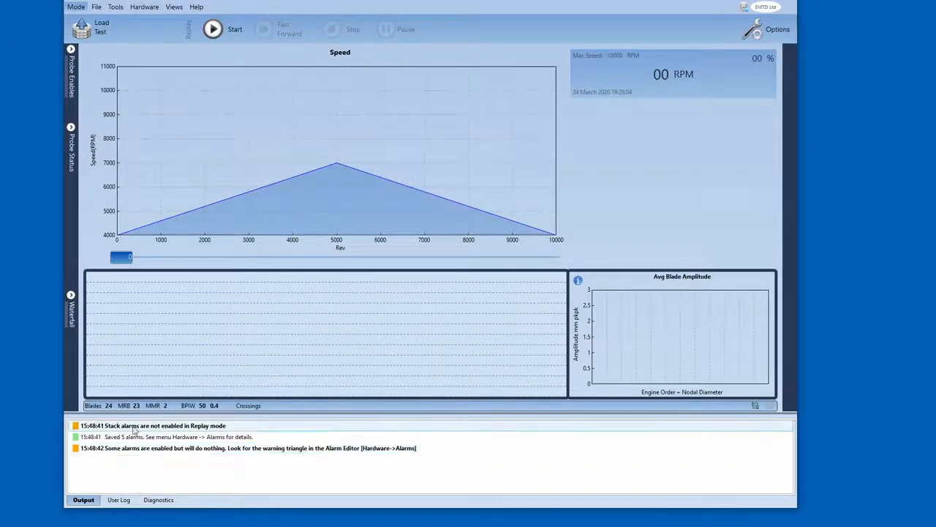
- Examine the alarm warning messages listed in the output log
click(220, 429)
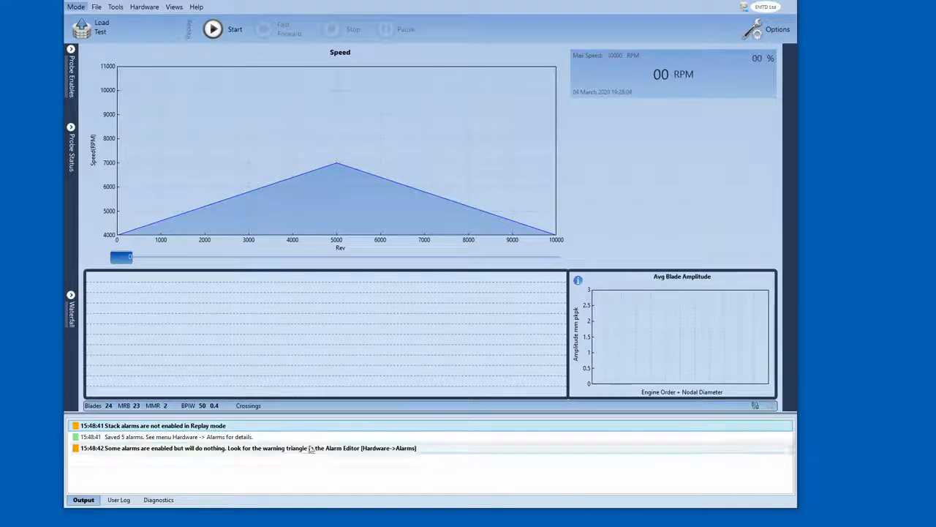
click(143, 450)
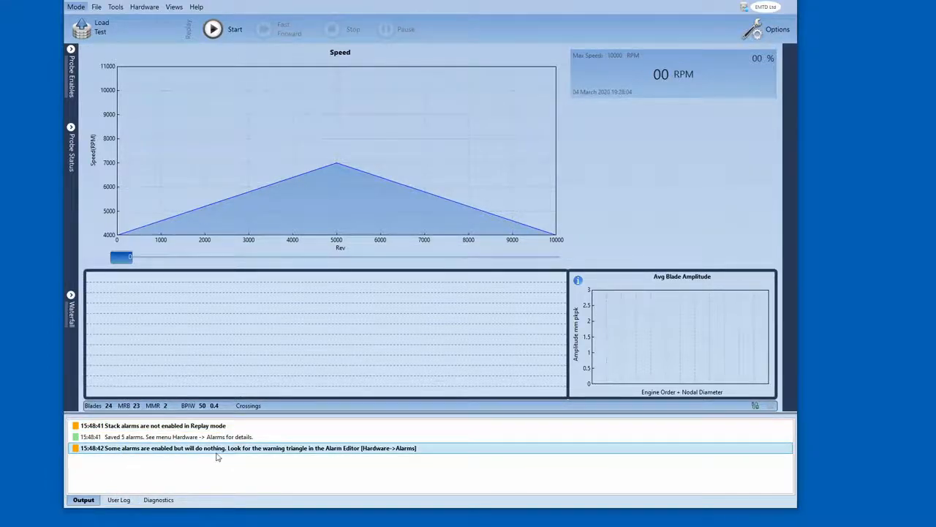
click(133, 427)
click(176, 448)
click(235, 438)
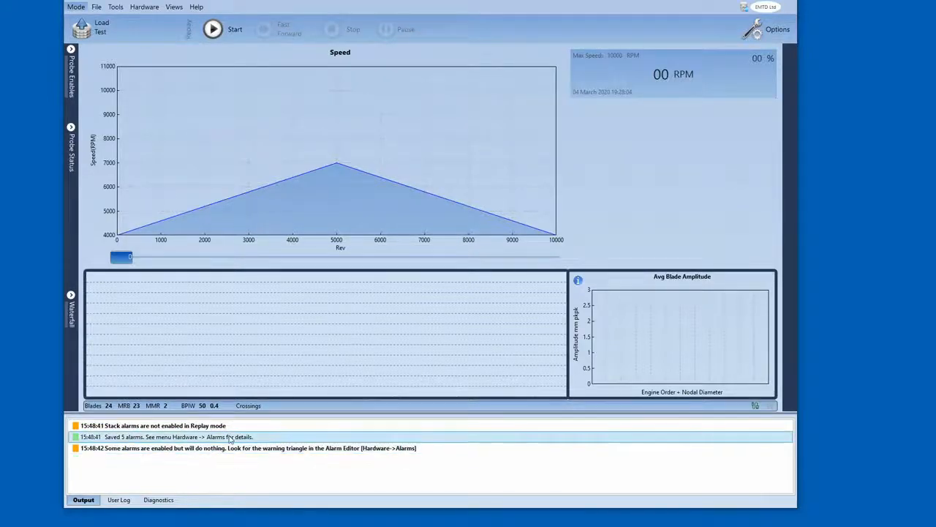
click(234, 448)
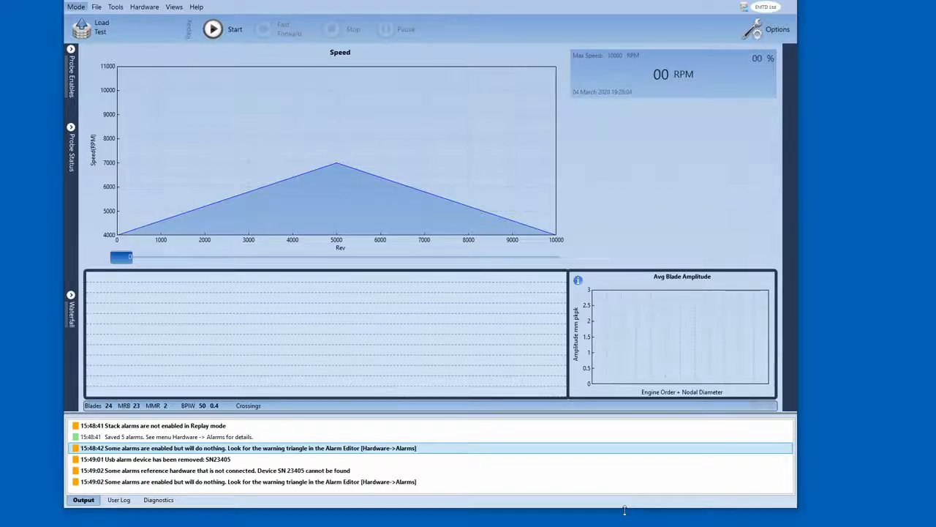
click(155, 459)
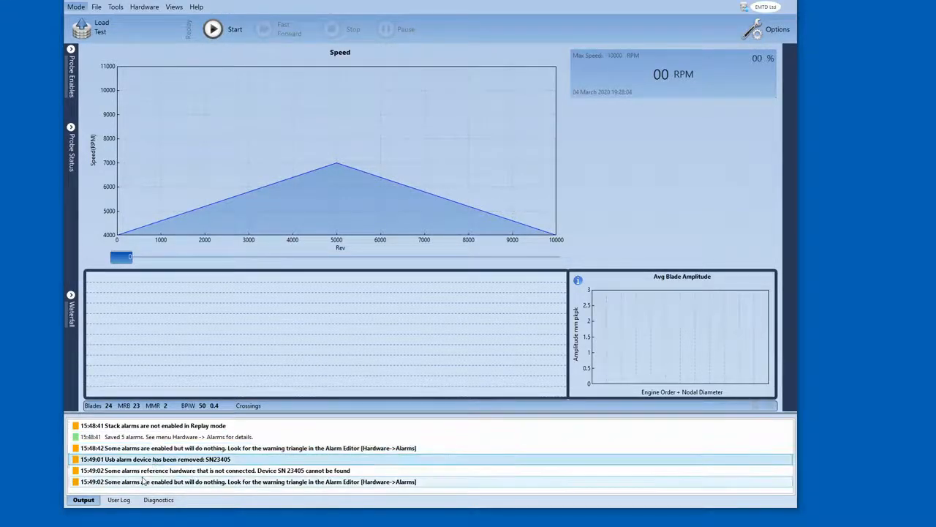
click(238, 472)
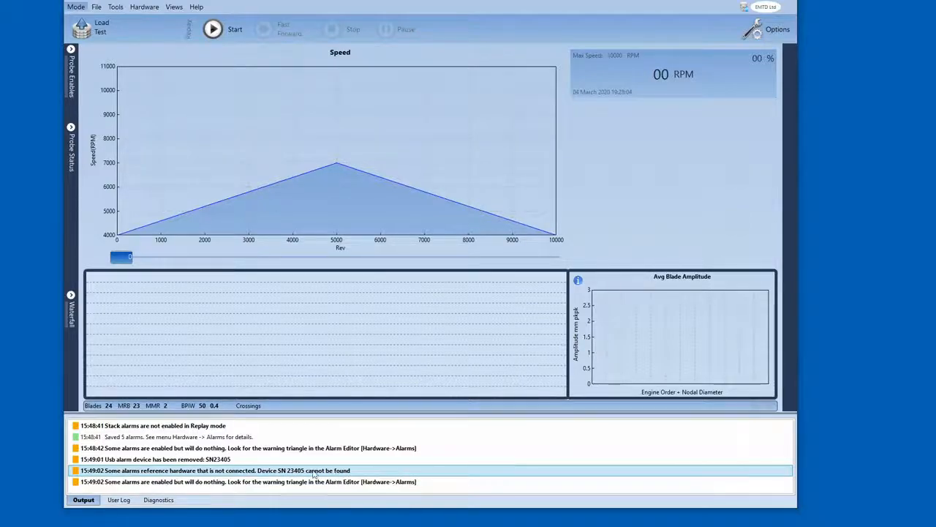
click(139, 483)
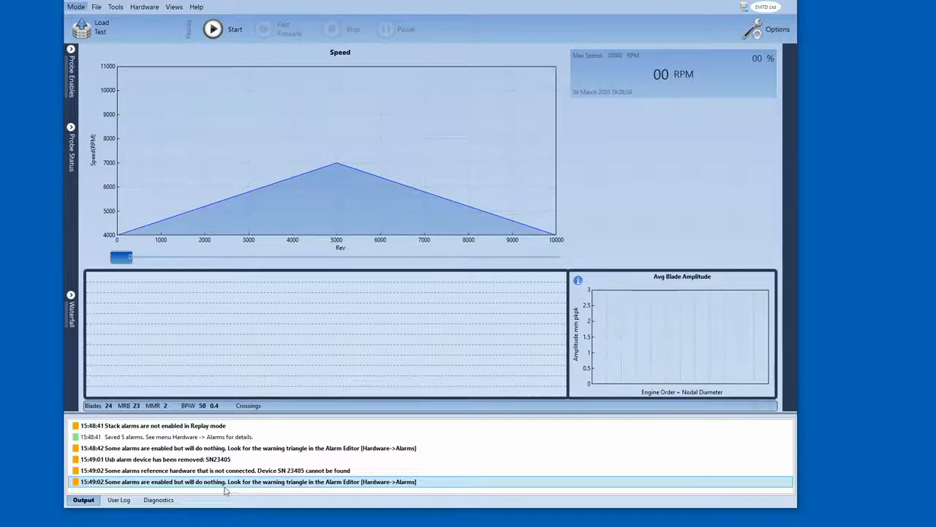
click(404, 452)
click(146, 426)
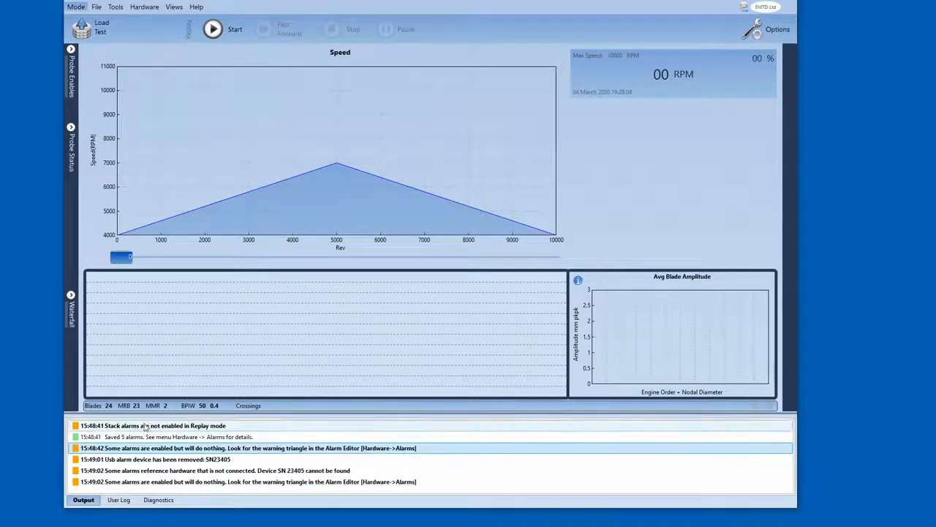
click(183, 462)
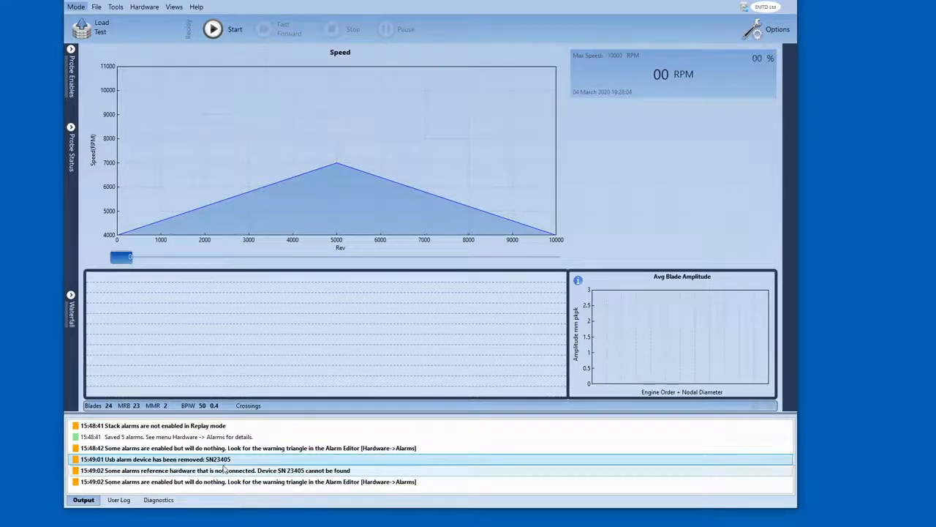
click(197, 472)
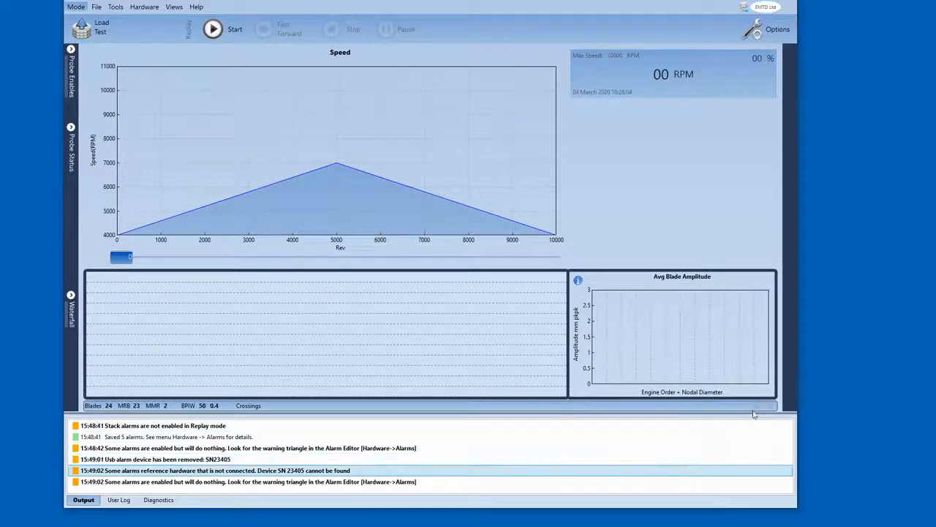
- Reopen the alarm editor to review the Speed Alarm's settings
mouse_move(760, 408)
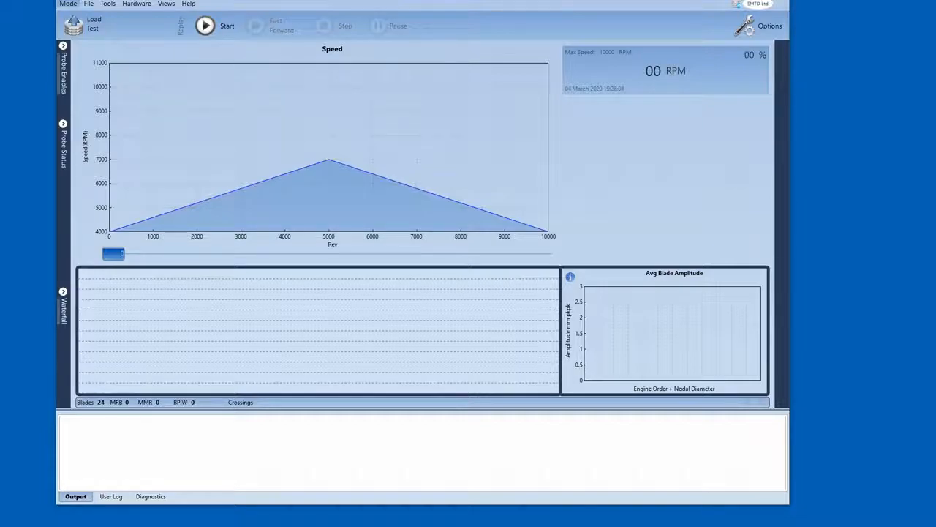
click(136, 4)
click(147, 59)
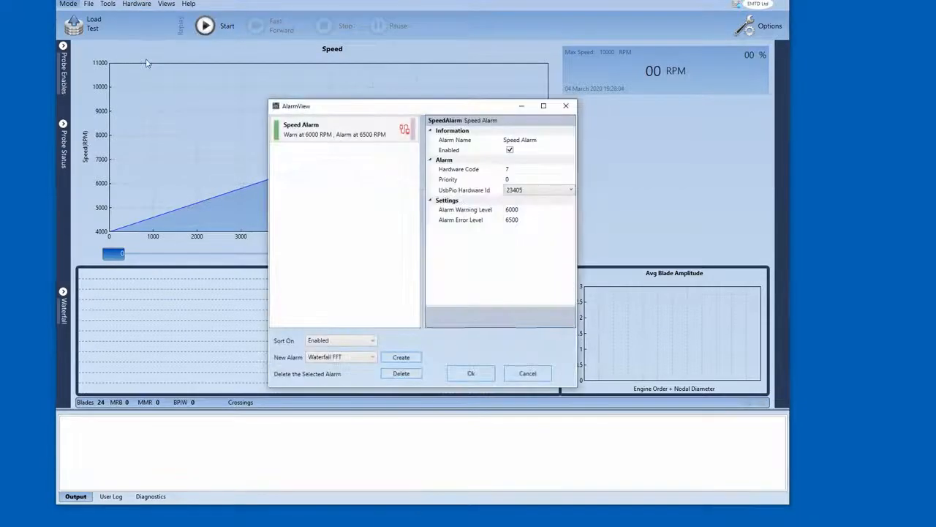
drag(455, 110, 430, 105)
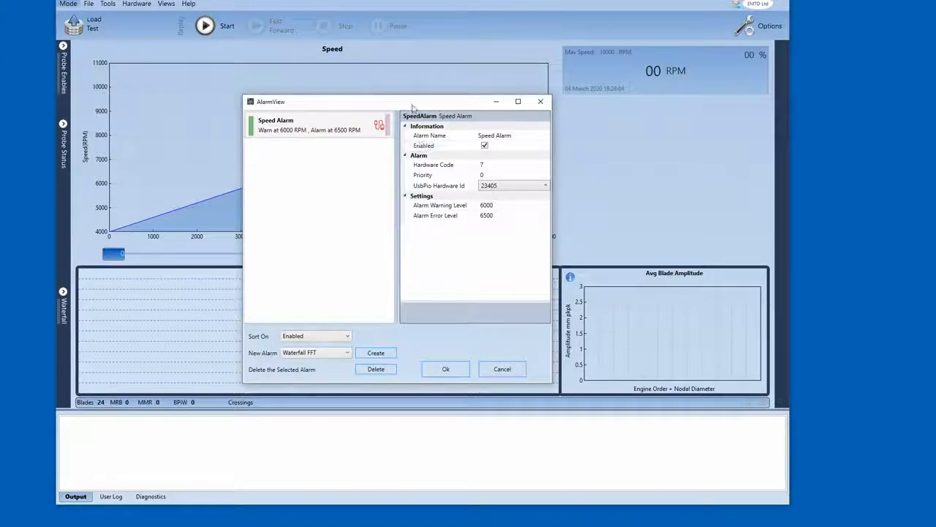
drag(413, 107, 385, 87)
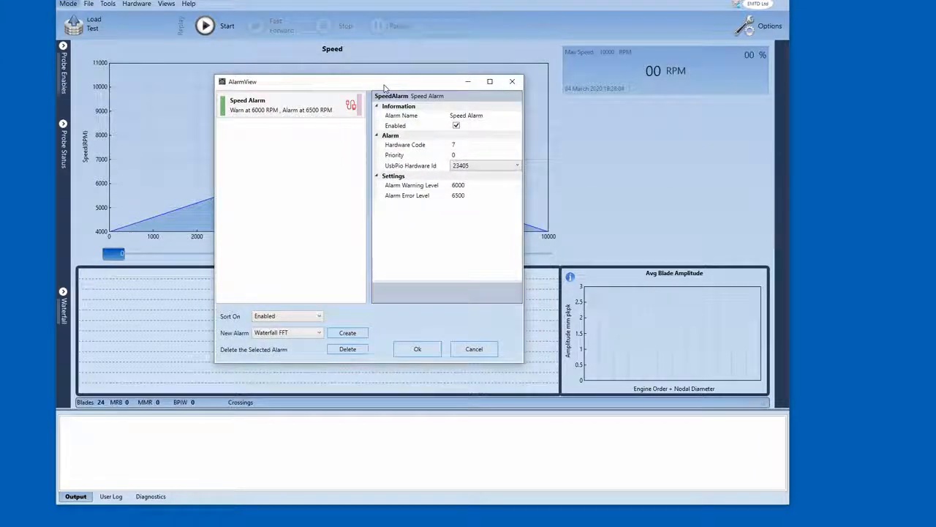